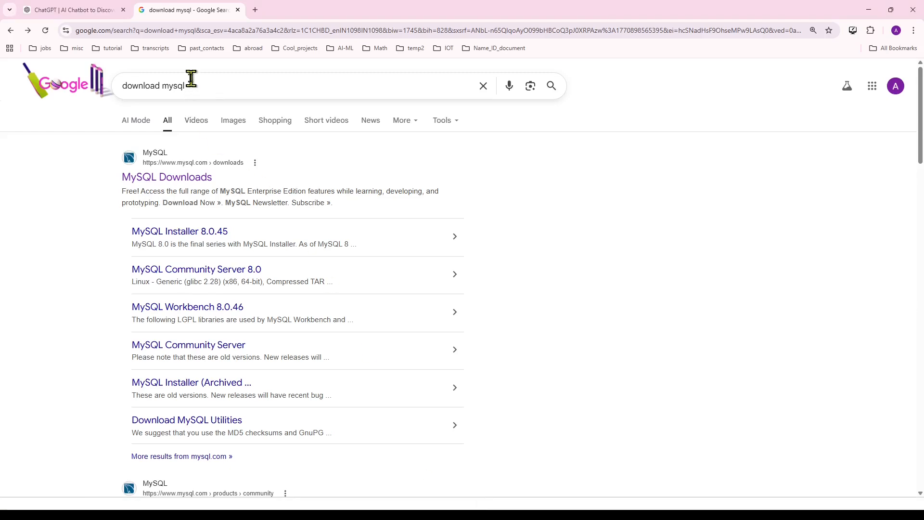
Re-run the 'download mysql' Google search and open the MySQL Downloads result.
{"action": "triple_click", "coordinate": [197, 85]}
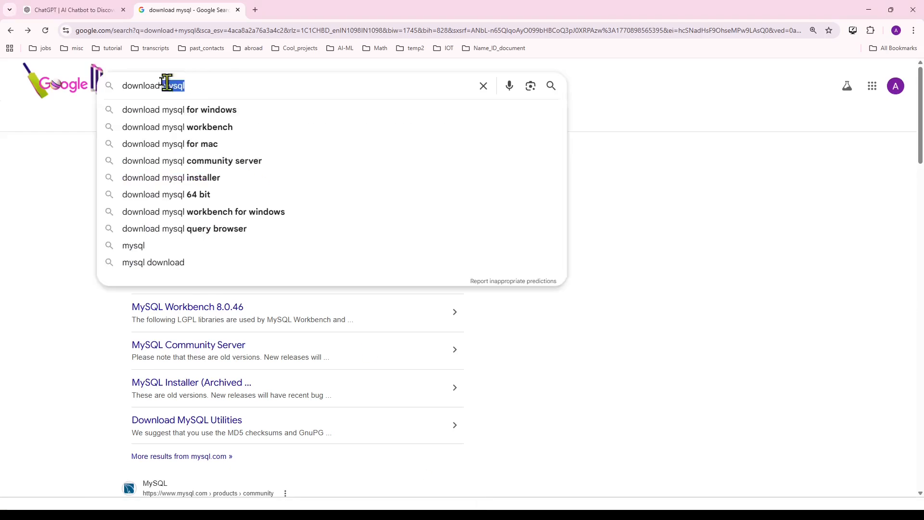
{"action": "left_click", "coordinate": [236, 81]}
{"action": "key", "text": "Return"}
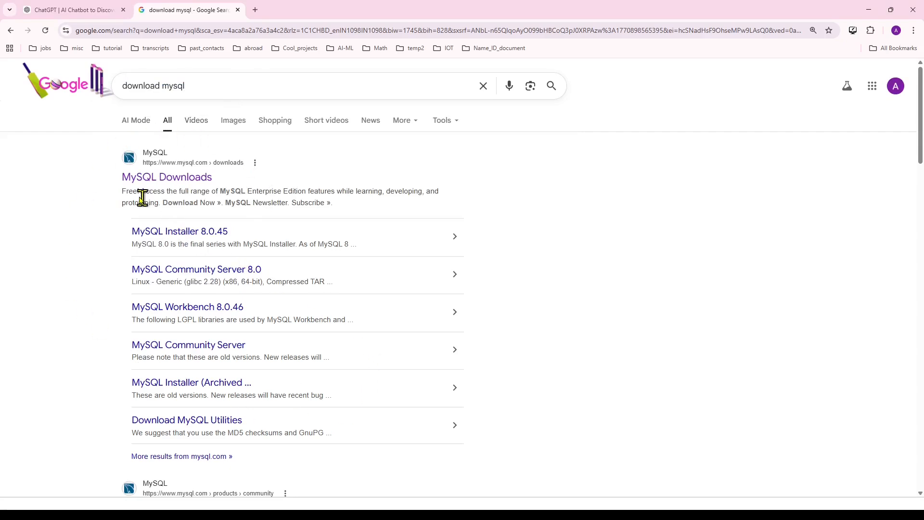
{"action": "left_click", "coordinate": [183, 186]}
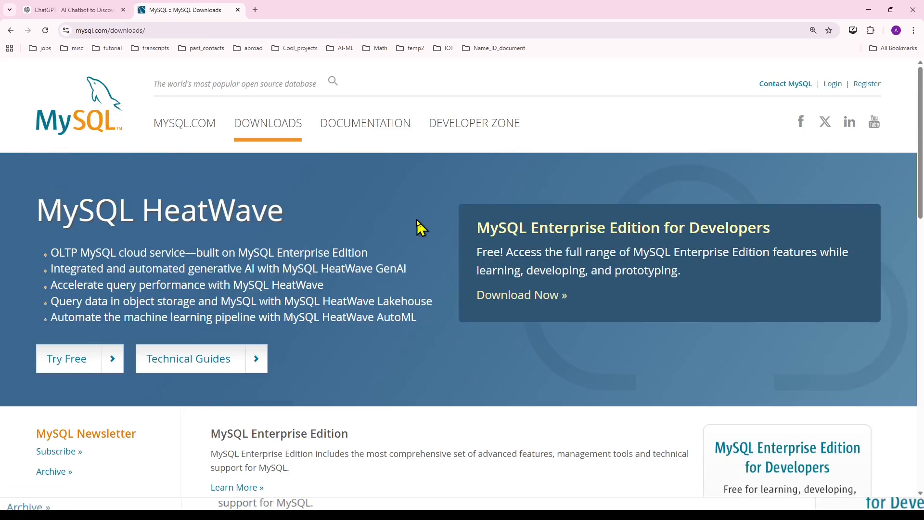
Scroll down the MySQL Downloads page and zoom the content to 125%.
{"action": "scroll", "coordinate": [416, 219], "scroll_direction": "down", "scroll_amount": 9}
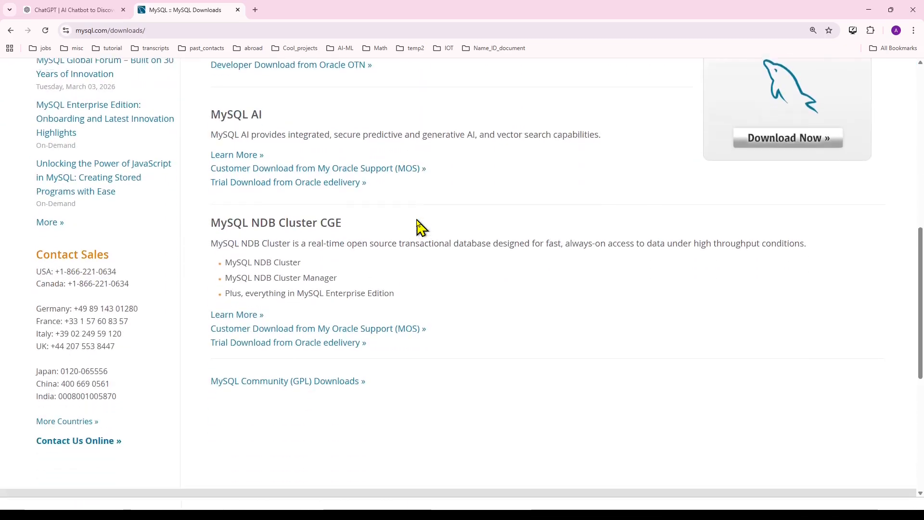
{"action": "scroll", "coordinate": [416, 219], "scroll_direction": "down", "scroll_amount": 2}
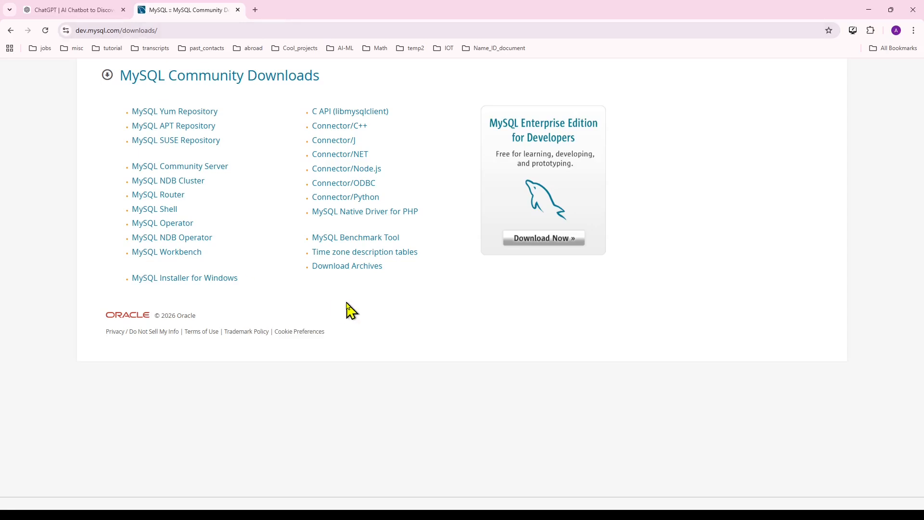
{"action": "key", "text": "ctrl+plus"}
{"action": "key", "text": "ctrl+plus"}
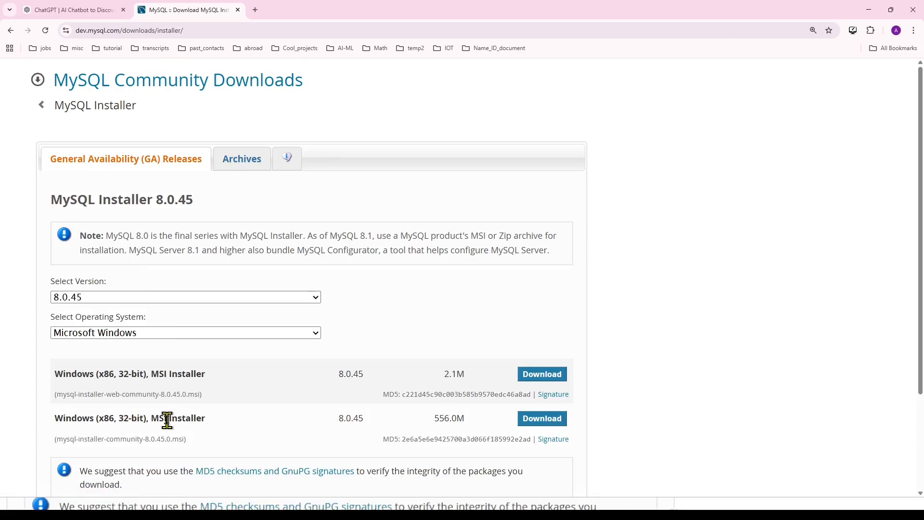
Keep version 8.0.45 and Microsoft Windows, then download the full 556.0M MSI installer.
{"action": "left_click", "coordinate": [316, 298]}
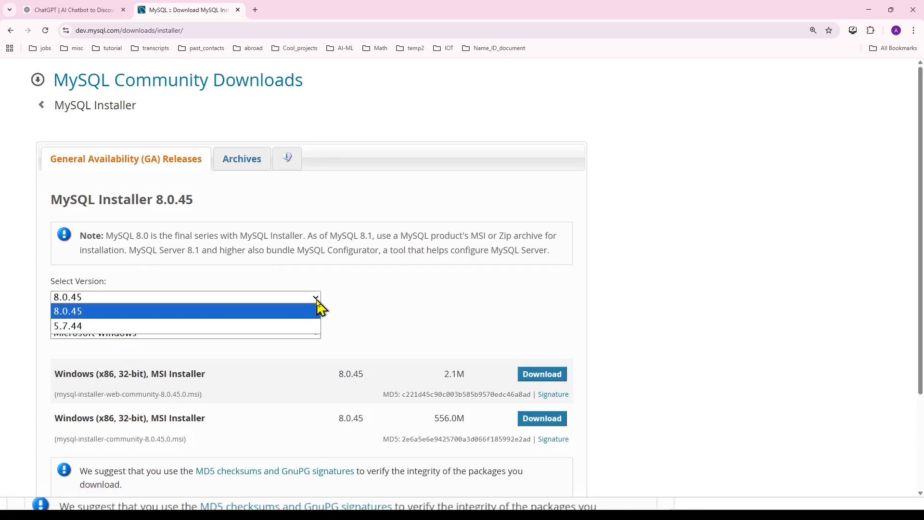
{"action": "left_click", "coordinate": [317, 304]}
{"action": "left_click", "coordinate": [315, 333]}
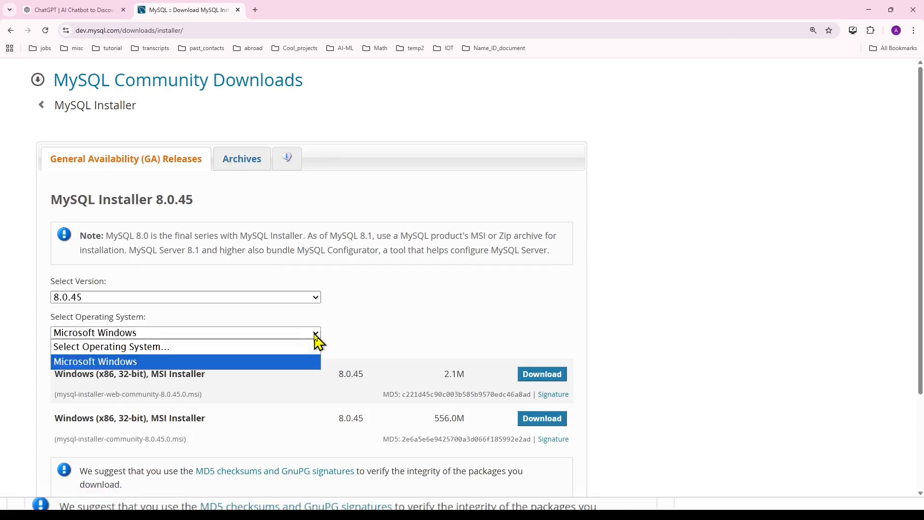
{"action": "left_click", "coordinate": [315, 333]}
{"action": "scroll", "coordinate": [194, 356], "scroll_direction": "down", "scroll_amount": 1}
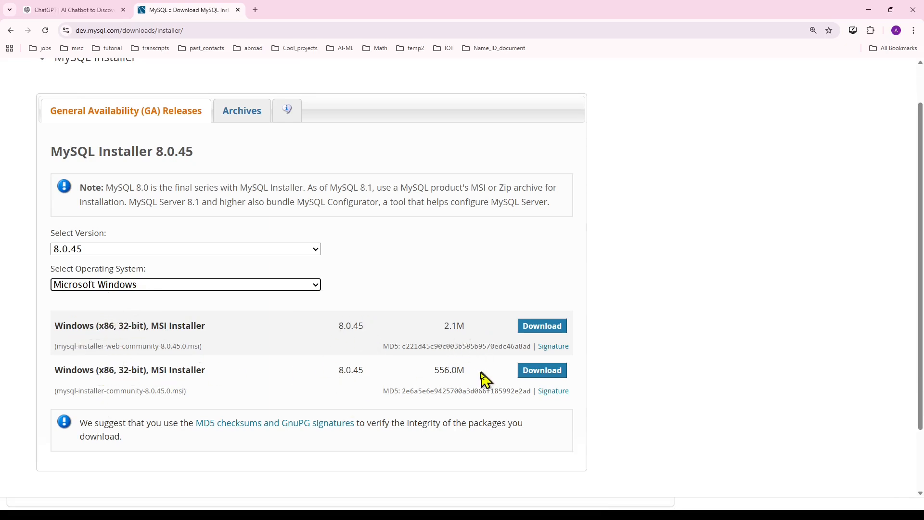
{"action": "left_click_drag", "start_coordinate": [431, 370], "coordinate": [465, 370]}
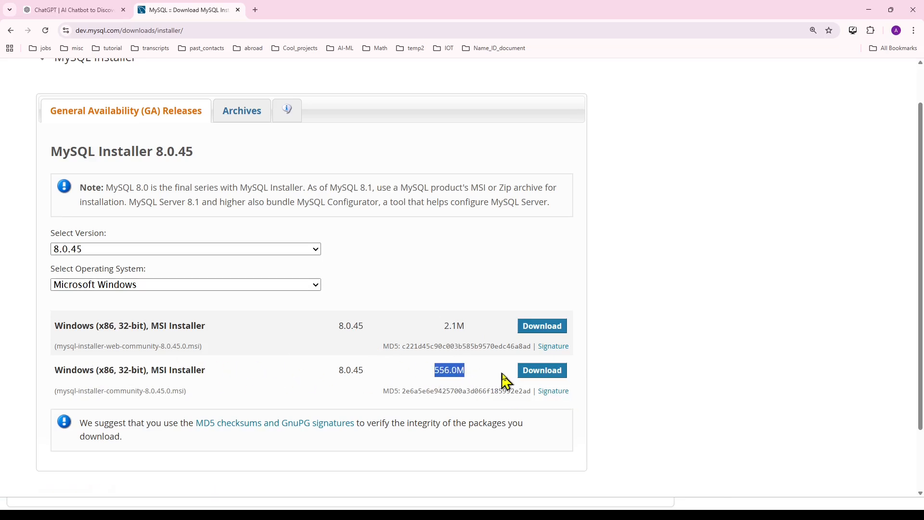
{"action": "left_click", "coordinate": [550, 378]}
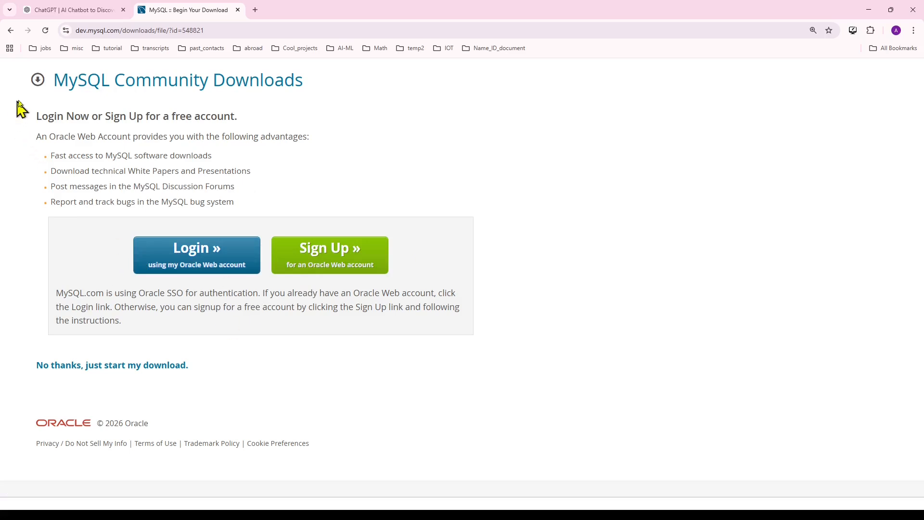
Skip the Oracle account and start downloading mysql-installer-community-8.0.45.0.msi.
{"action": "left_click_drag", "start_coordinate": [19, 107], "coordinate": [225, 203]}
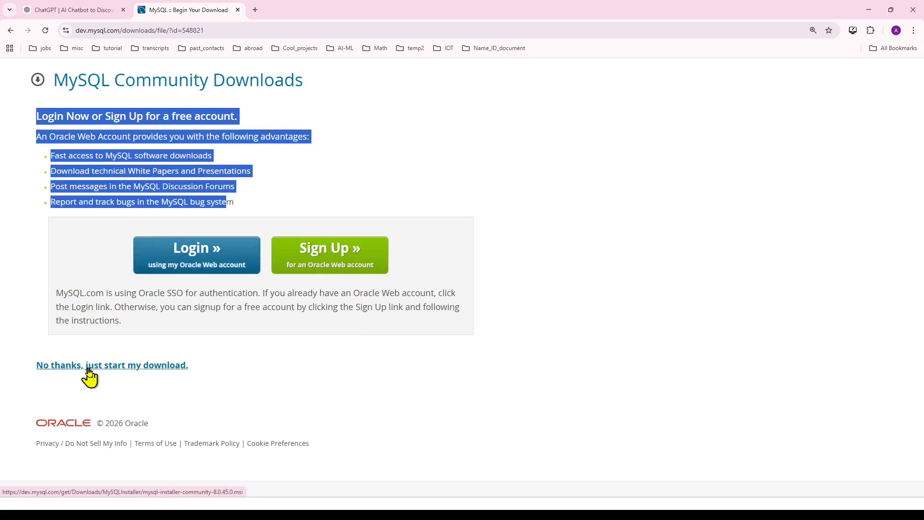
{"action": "left_click", "coordinate": [163, 366]}
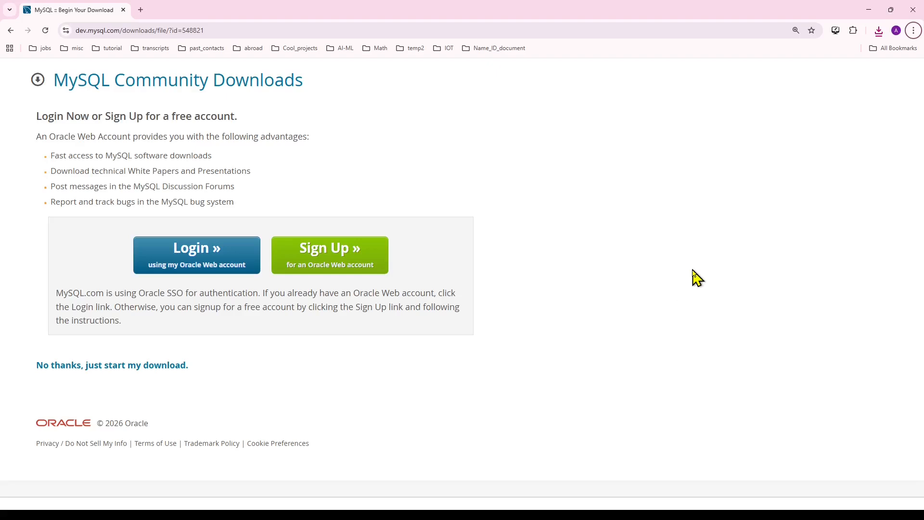
Run the downloaded mysql-installer-community MSI from Chrome's recent downloads.
{"action": "left_click", "coordinate": [878, 31]}
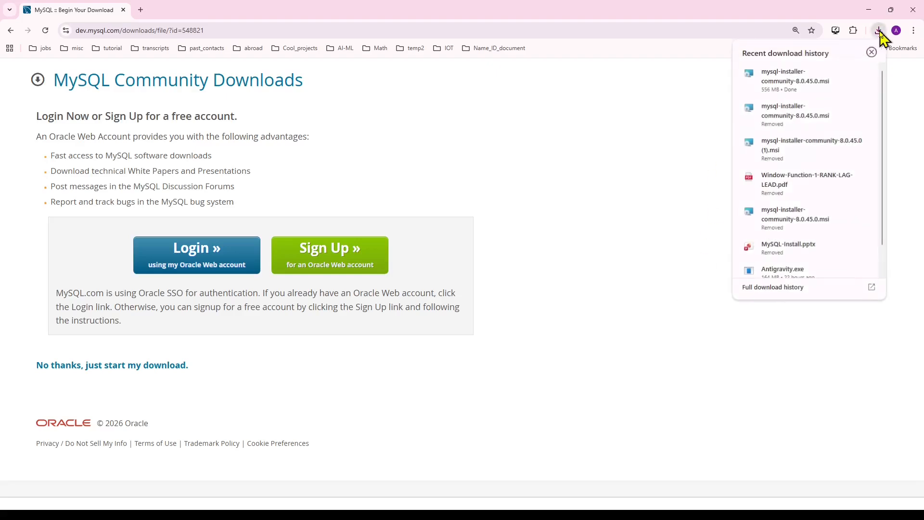
{"action": "left_click", "coordinate": [794, 80]}
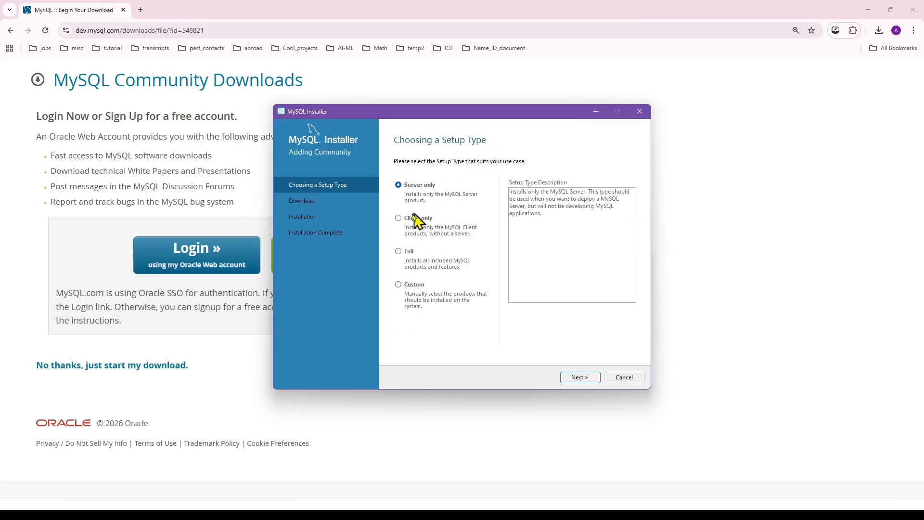
Choose the Custom setup type and add MySQL Server 8.0.45 - X64 to the install list.
{"action": "left_click", "coordinate": [399, 285]}
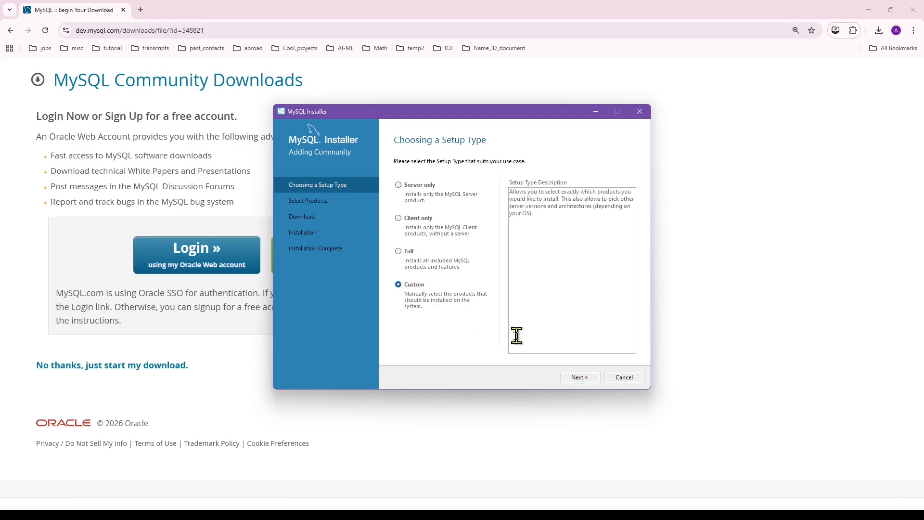
{"action": "left_click", "coordinate": [580, 377]}
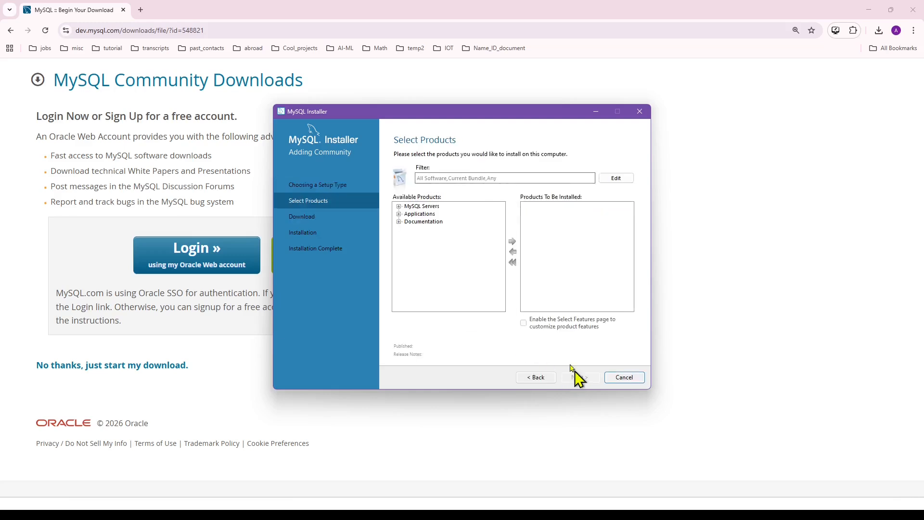
{"action": "left_click", "coordinate": [399, 206]}
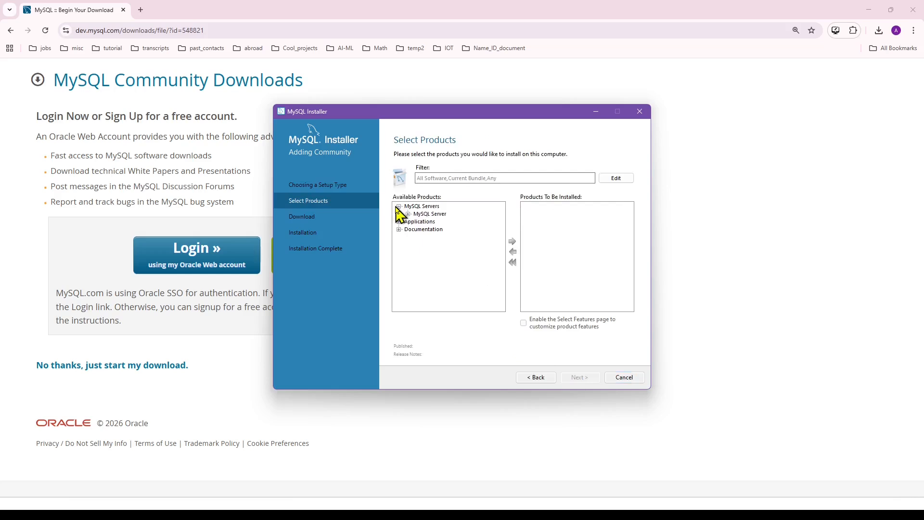
{"action": "left_click", "coordinate": [408, 213]}
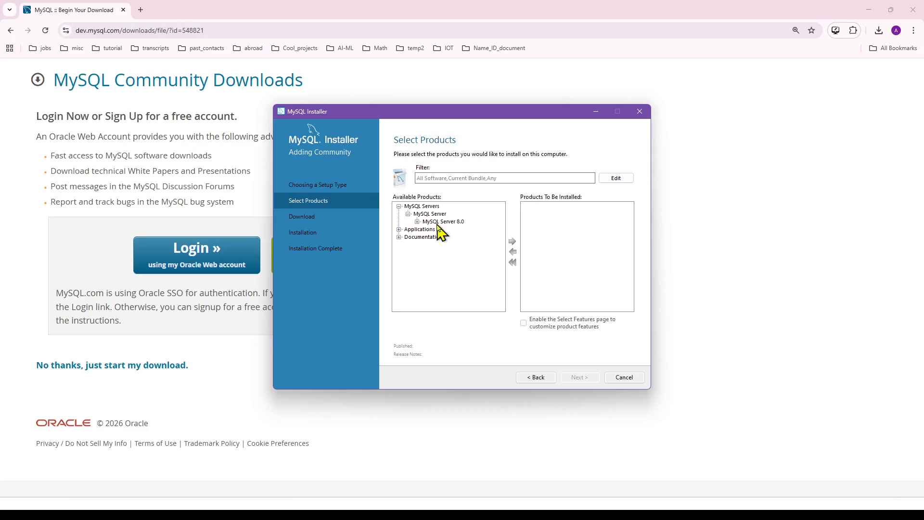
{"action": "left_click", "coordinate": [417, 222]}
{"action": "left_click", "coordinate": [447, 230]}
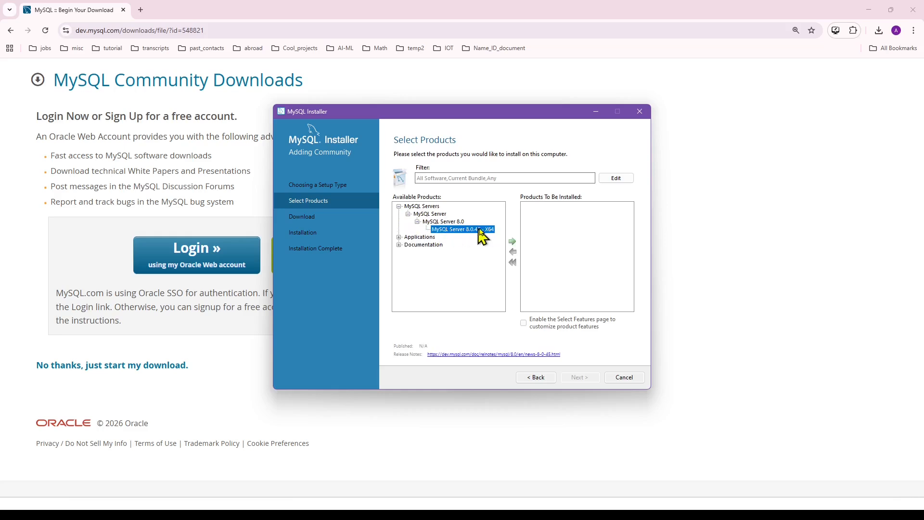
{"action": "left_click", "coordinate": [513, 242]}
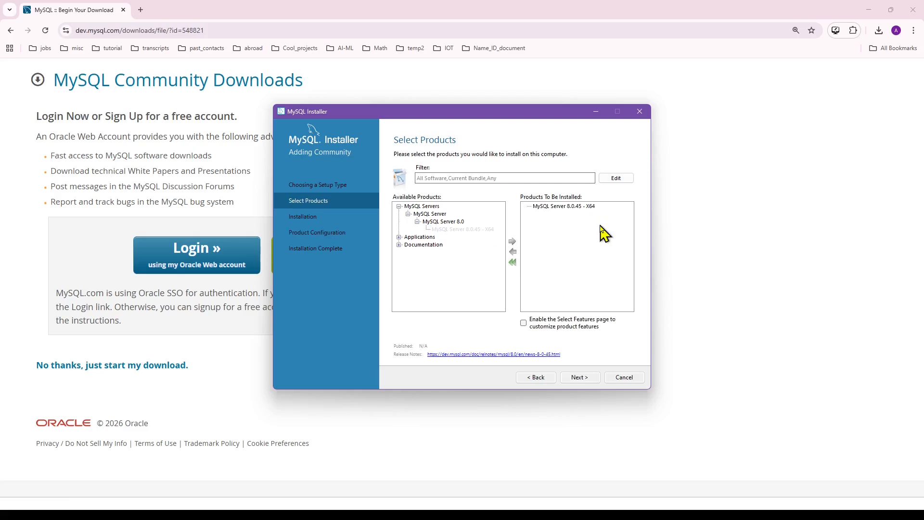
Add MySQL Workbench 8.0.46 - X64 to the products to install.
{"action": "left_click", "coordinate": [399, 238]}
{"action": "left_click", "coordinate": [408, 245]}
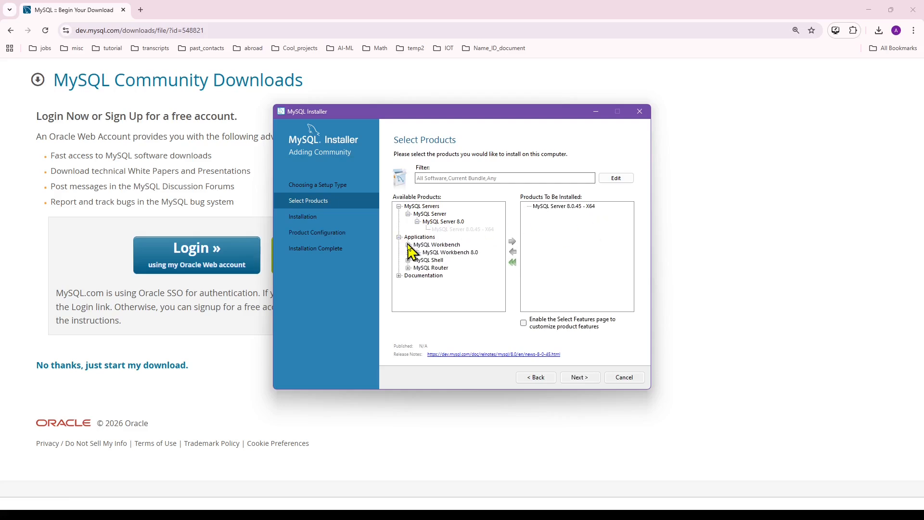
{"action": "left_click", "coordinate": [418, 252]}
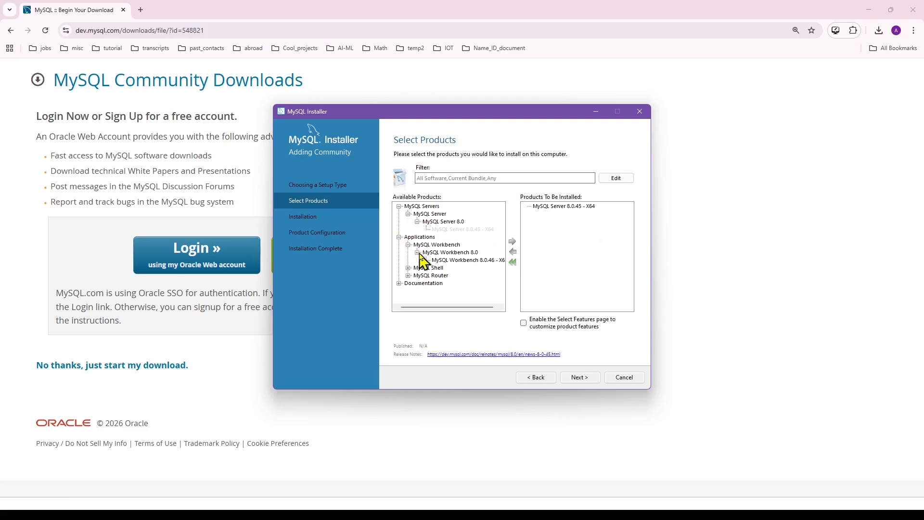
{"action": "left_click", "coordinate": [459, 261]}
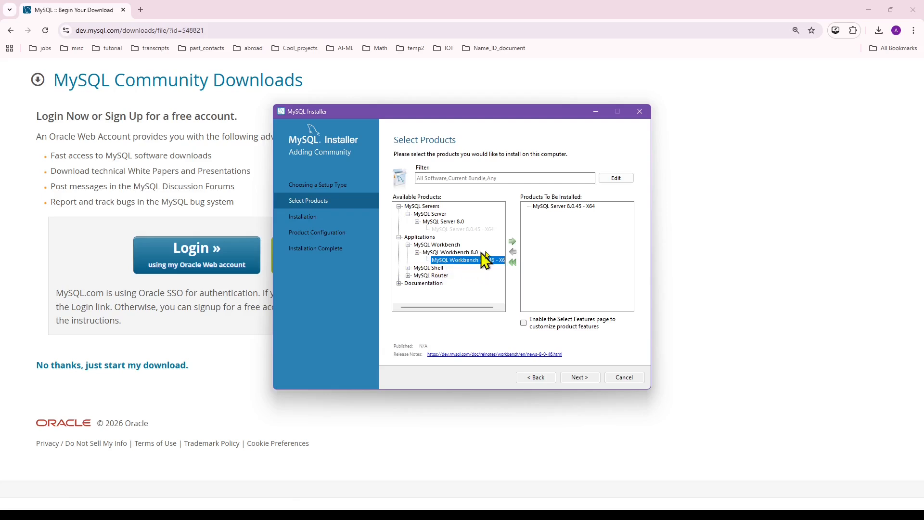
{"action": "left_click", "coordinate": [512, 242]}
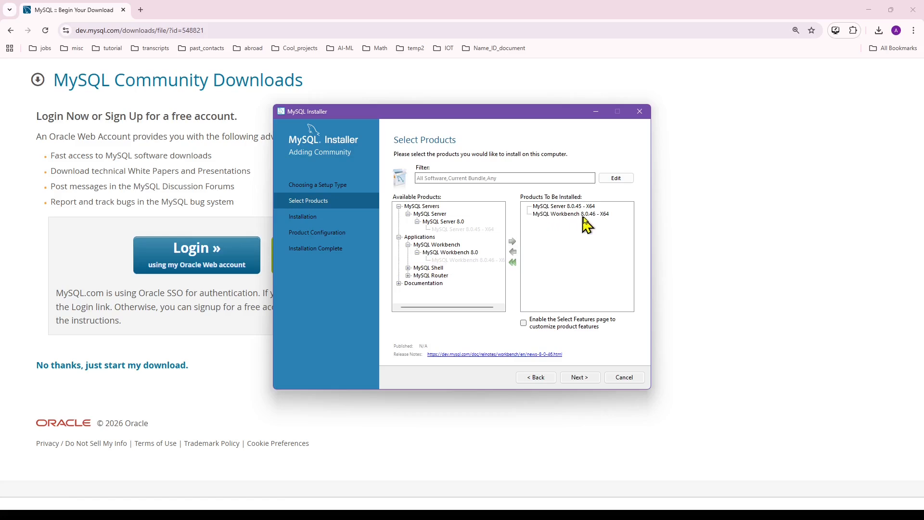
Add MySQL Shell 8.0.45 - X64 and continue to the Installation step.
{"action": "left_click", "coordinate": [408, 269]}
{"action": "left_click", "coordinate": [417, 275]}
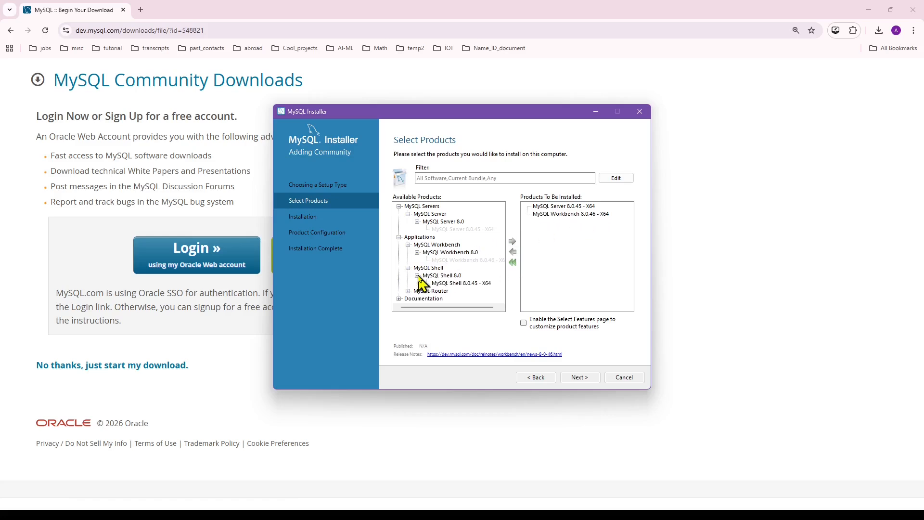
{"action": "left_click", "coordinate": [457, 284]}
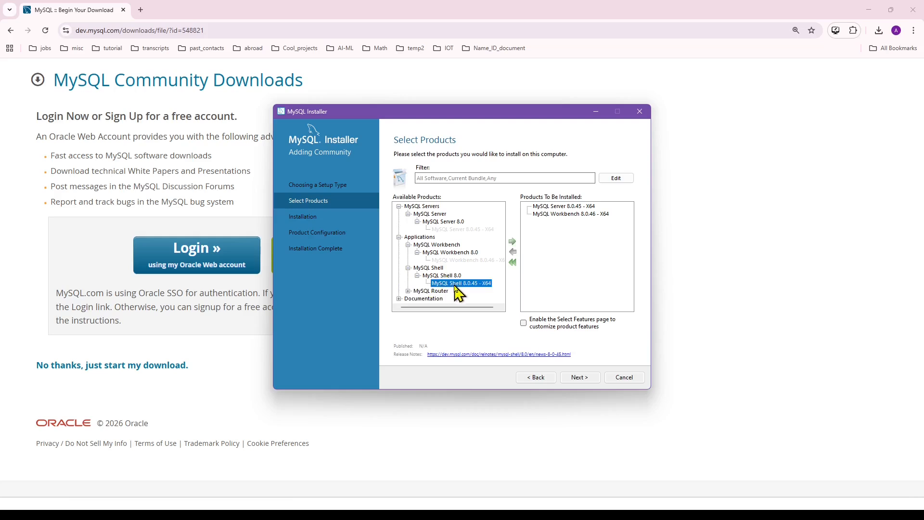
{"action": "left_click", "coordinate": [512, 241]}
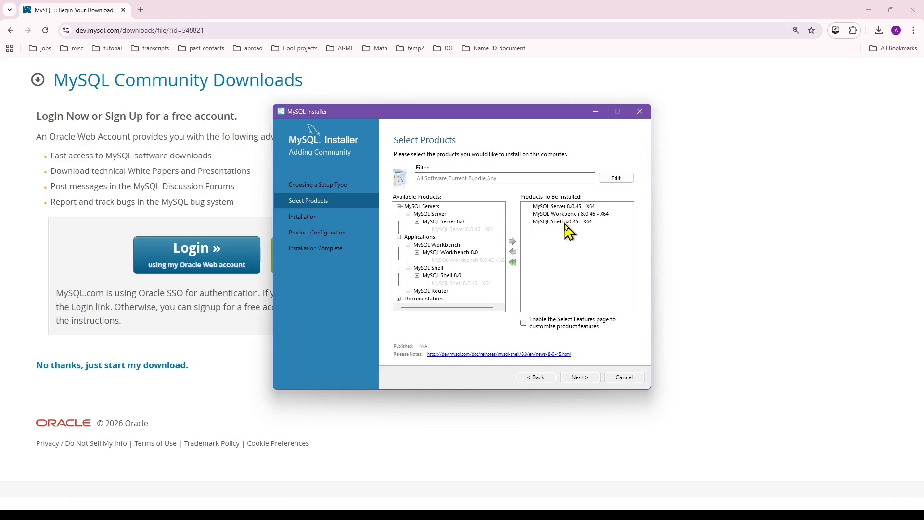
{"action": "left_click", "coordinate": [579, 377]}
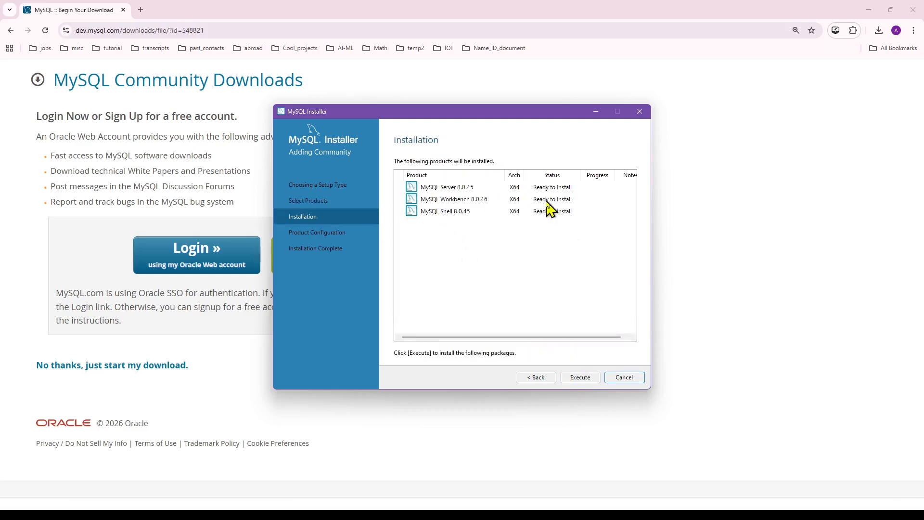
Execute the install of Server, Workbench and Shell, then continue to Product Configuration.
{"action": "left_click", "coordinate": [578, 379]}
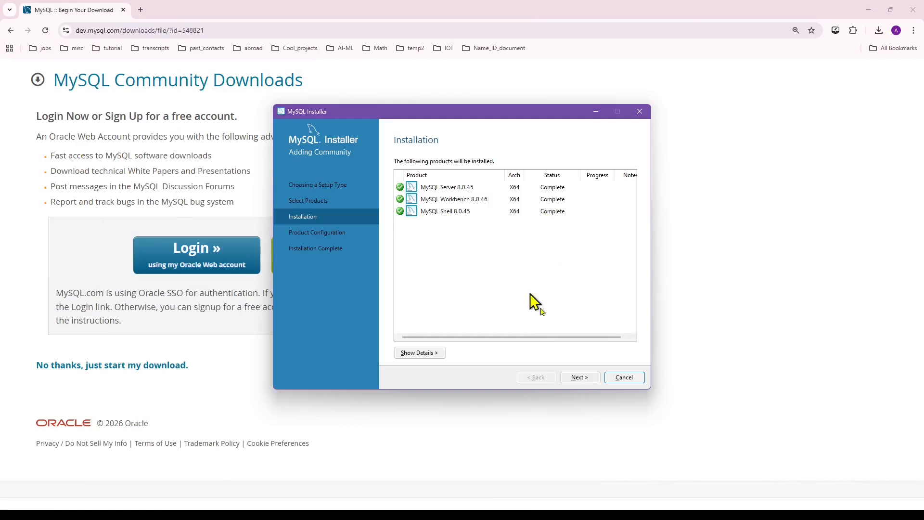
{"action": "left_click", "coordinate": [579, 377]}
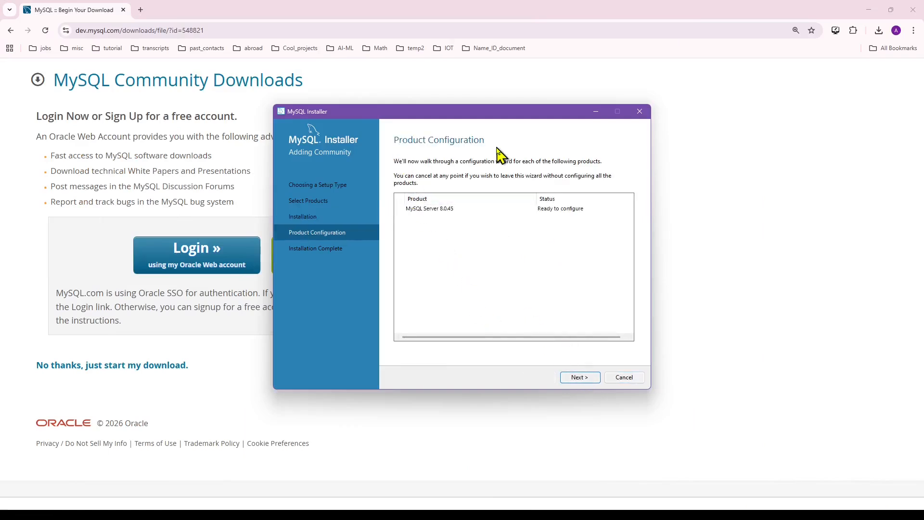
Keep the Development Computer config type and port 3306 networking defaults.
{"action": "left_click", "coordinate": [579, 377]}
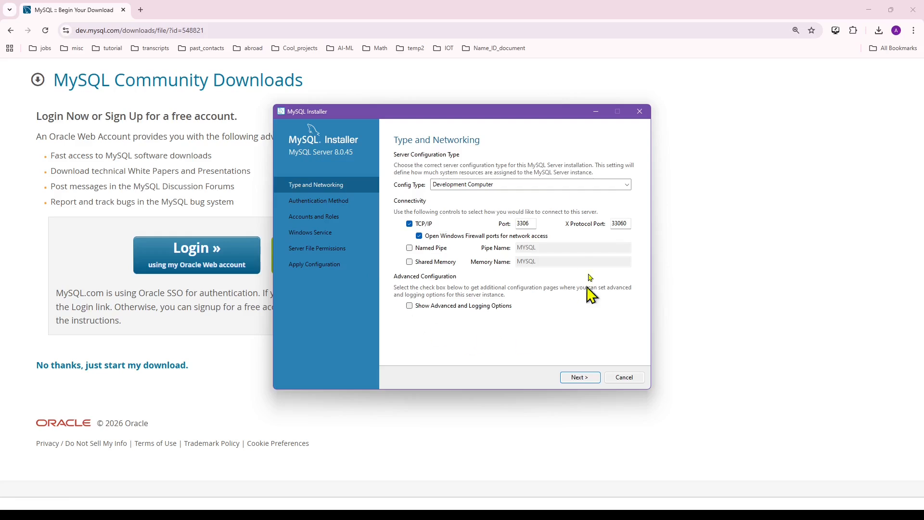
{"action": "left_click", "coordinate": [580, 378]}
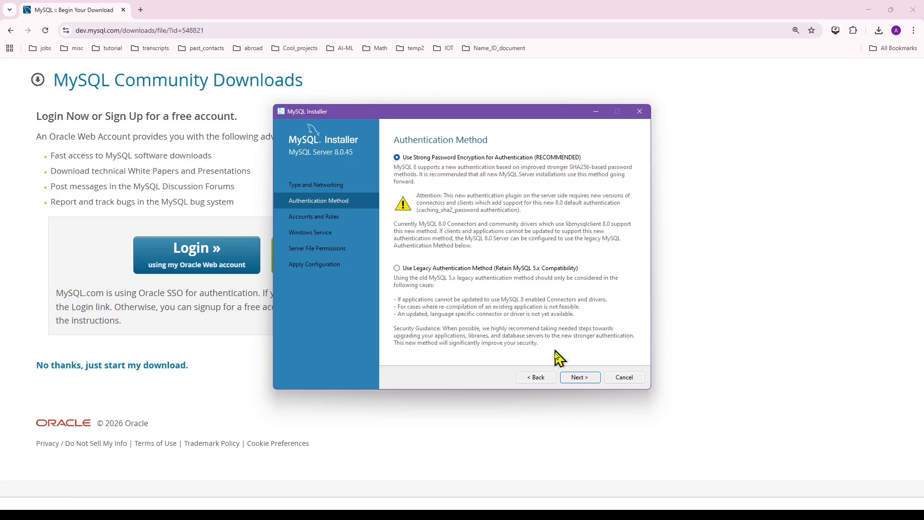
Keep Strong Password Encryption and enter the root password copied from Notepad.
{"action": "left_click", "coordinate": [579, 377]}
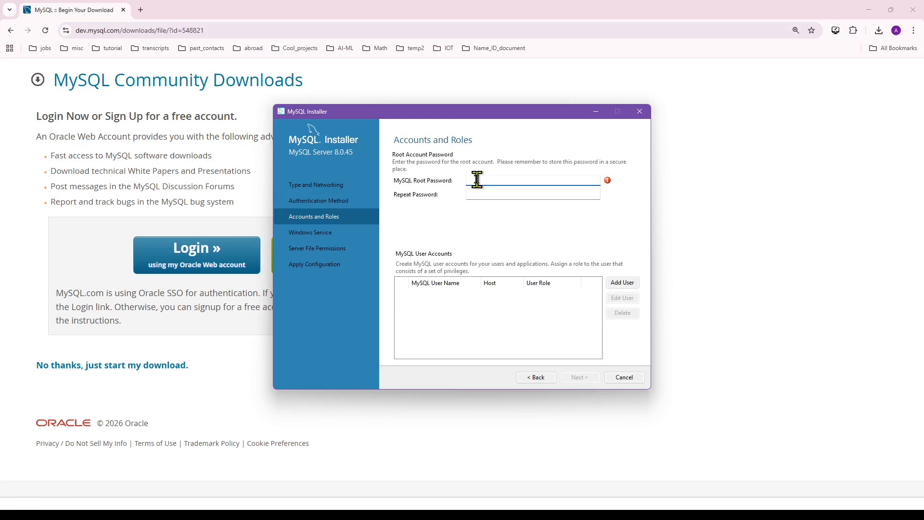
{"action": "left_click", "coordinate": [553, 514]}
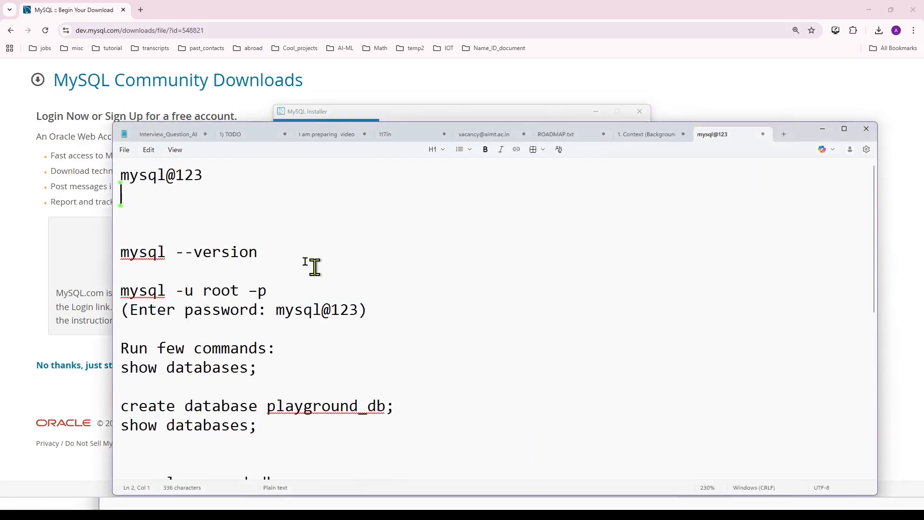
{"action": "left_click", "coordinate": [204, 174]}
{"action": "left_click_drag", "start_coordinate": [203, 175], "coordinate": [120, 174]}
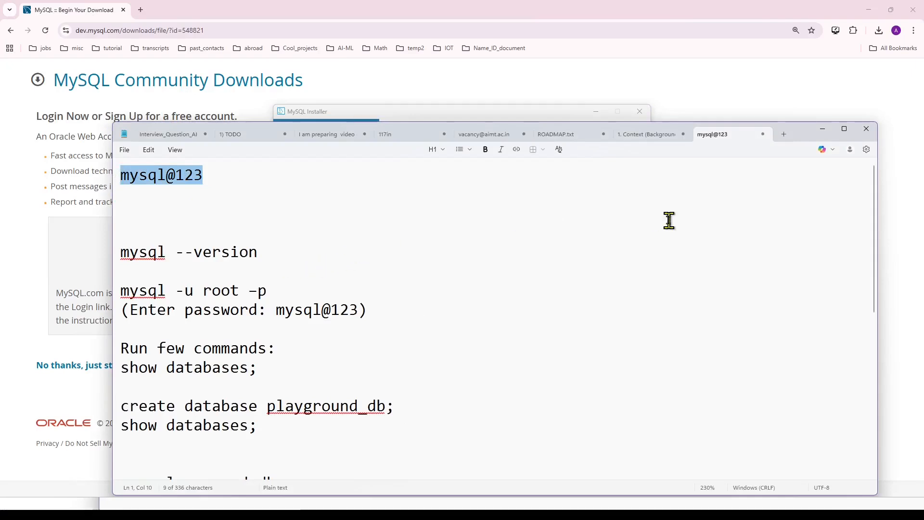
{"action": "left_click", "coordinate": [823, 130]}
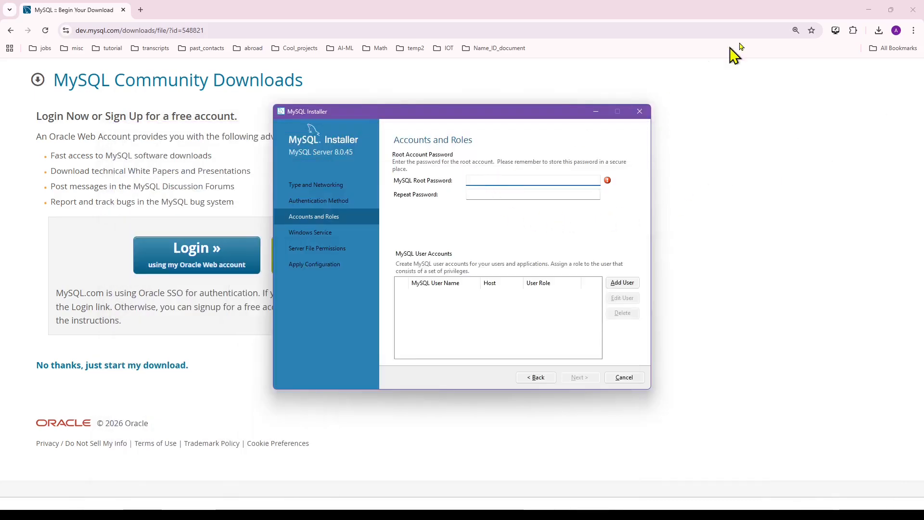
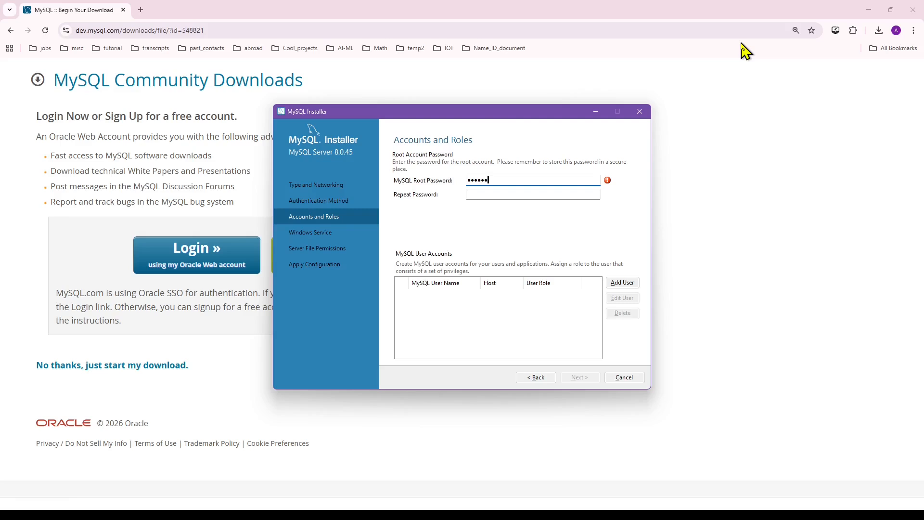
{"action": "left_click", "coordinate": [497, 194]}
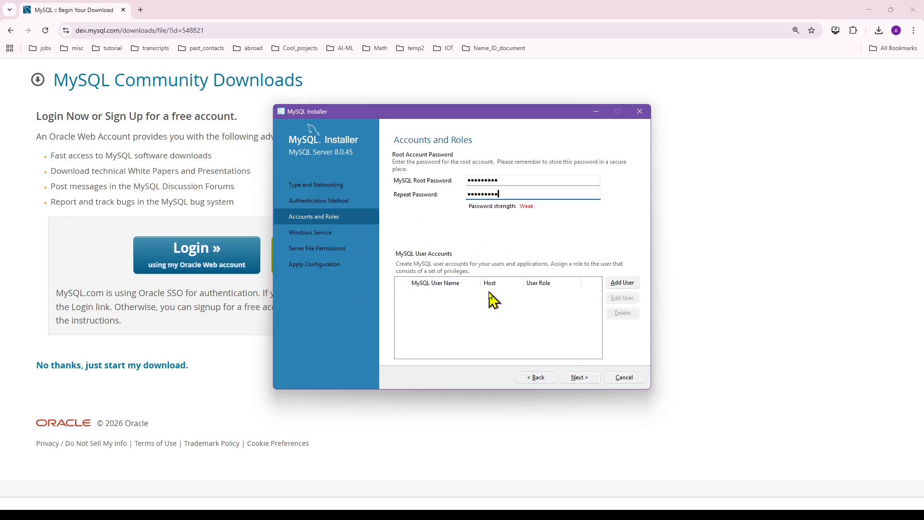
Accept the MySQL80 service and file permission defaults and execute the eight configuration steps.
{"action": "left_click", "coordinate": [579, 377]}
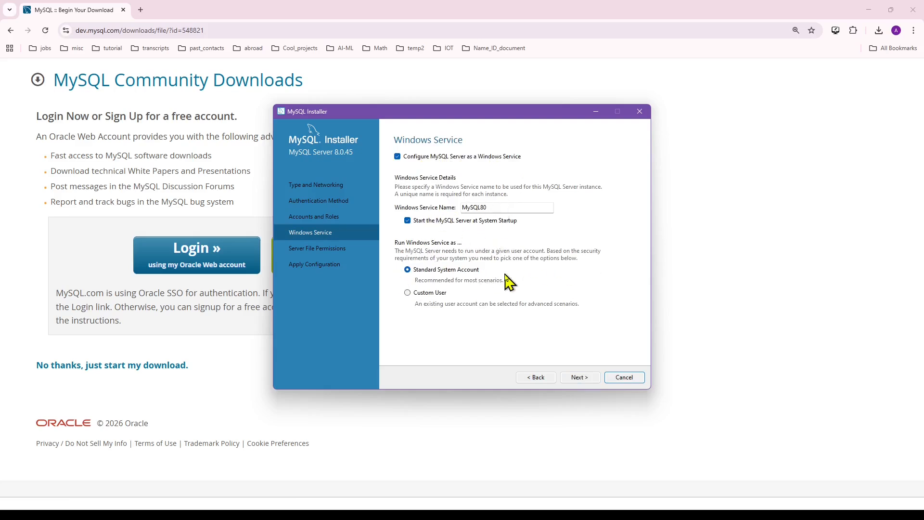
{"action": "left_click", "coordinate": [580, 378]}
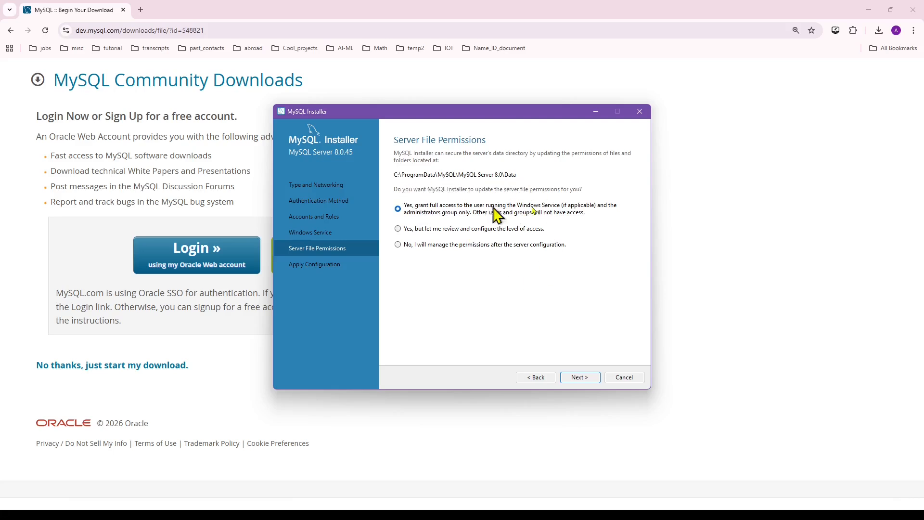
{"action": "left_click", "coordinate": [580, 377]}
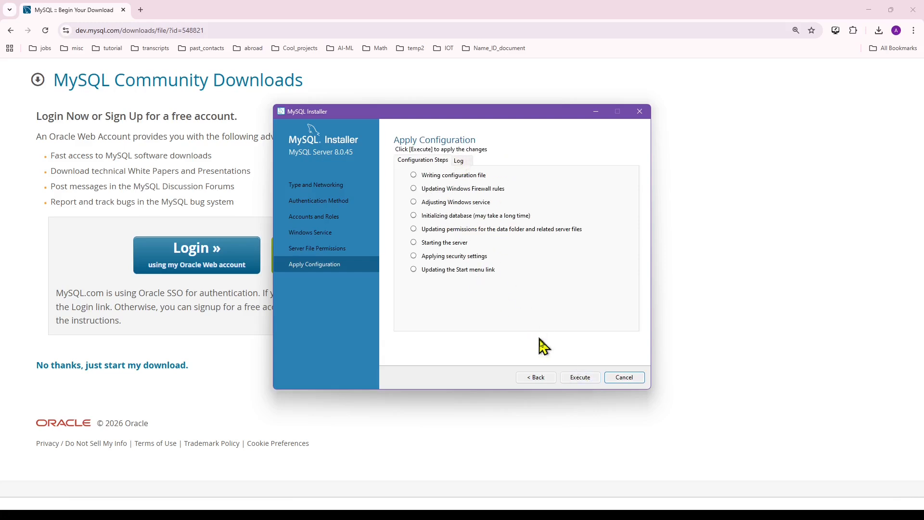
{"action": "left_click", "coordinate": [575, 378]}
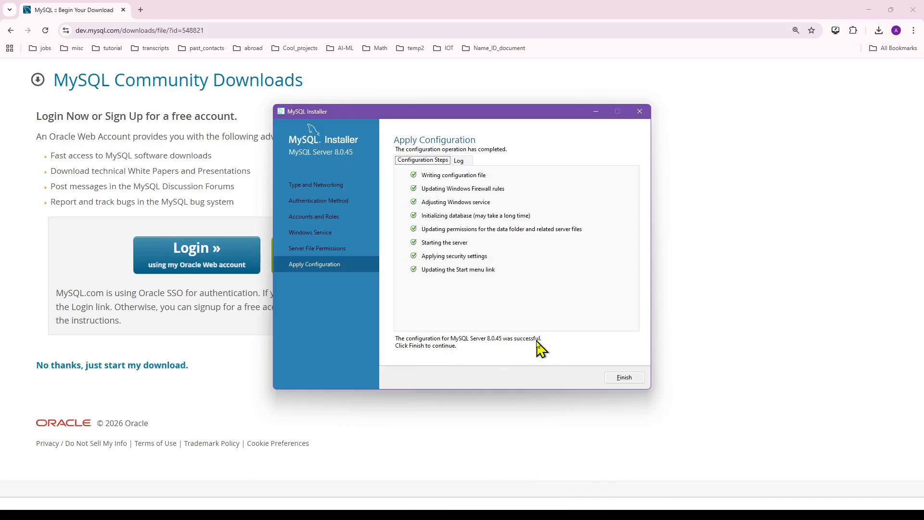
Finish the server configuration and installation so MySQL Shell and Workbench launch.
{"action": "left_click", "coordinate": [621, 378]}
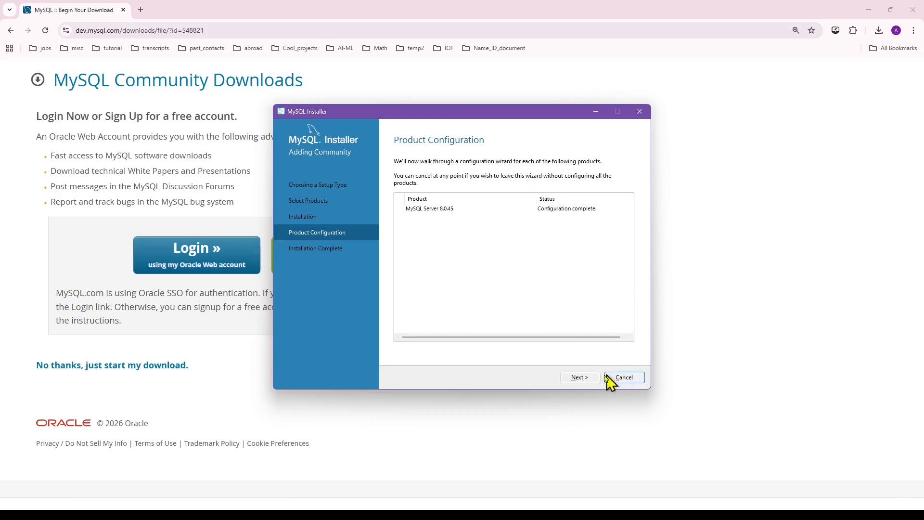
{"action": "left_click", "coordinate": [589, 378]}
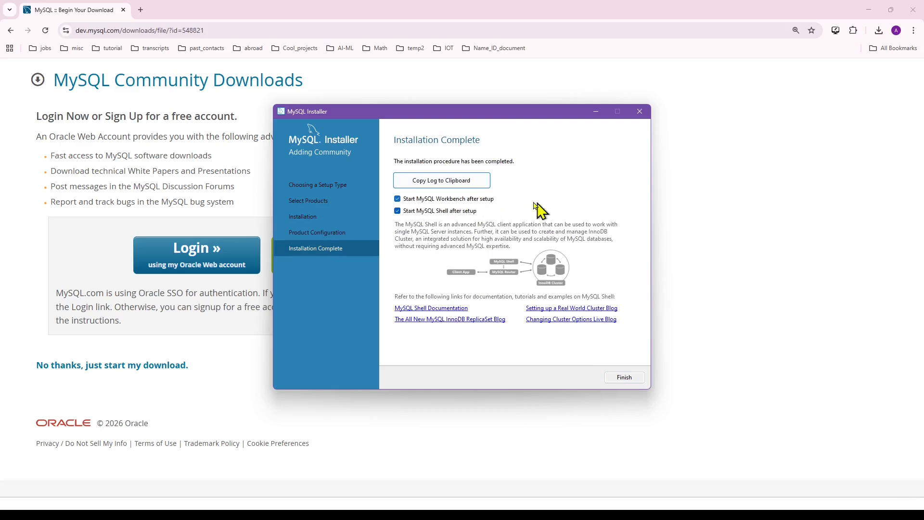
{"action": "left_click", "coordinate": [623, 377]}
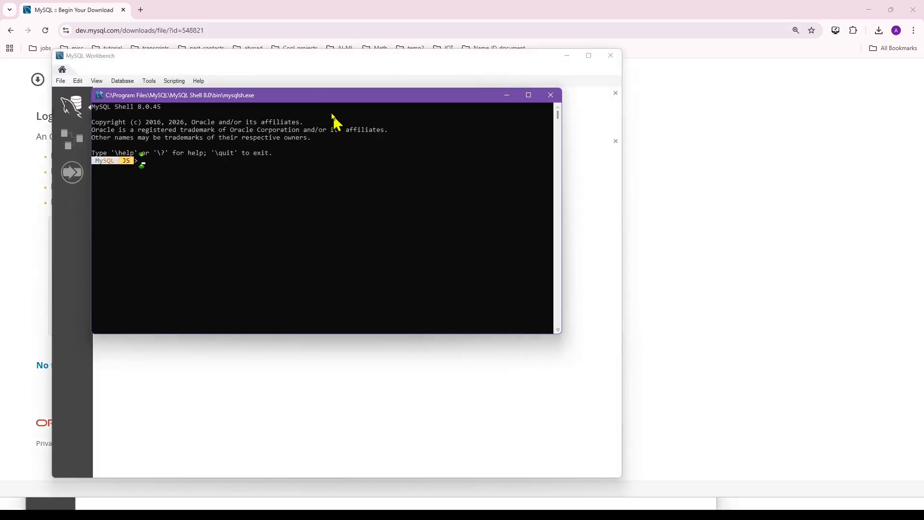
Move the Shell console aside, bring Workbench forward, then return to the PowerPoint slides.
{"action": "left_click_drag", "start_coordinate": [320, 96], "coordinate": [574, 136]}
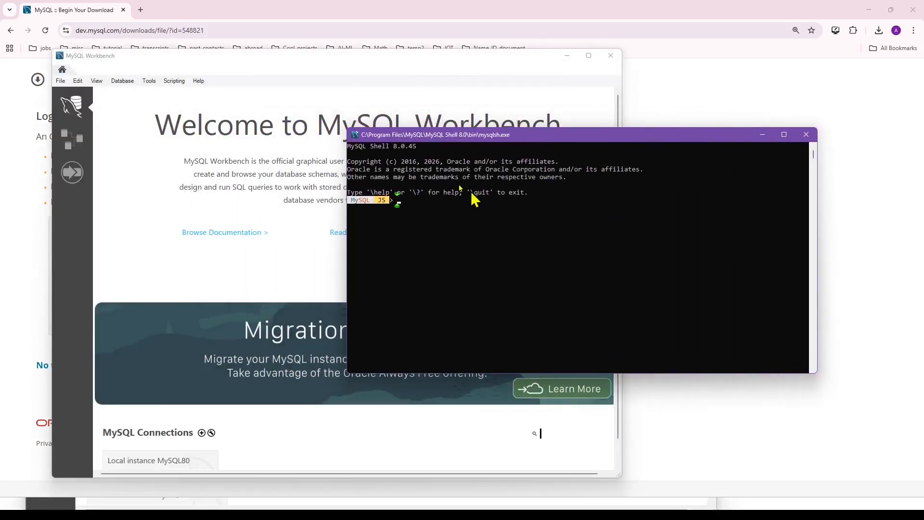
{"action": "left_click", "coordinate": [293, 61]}
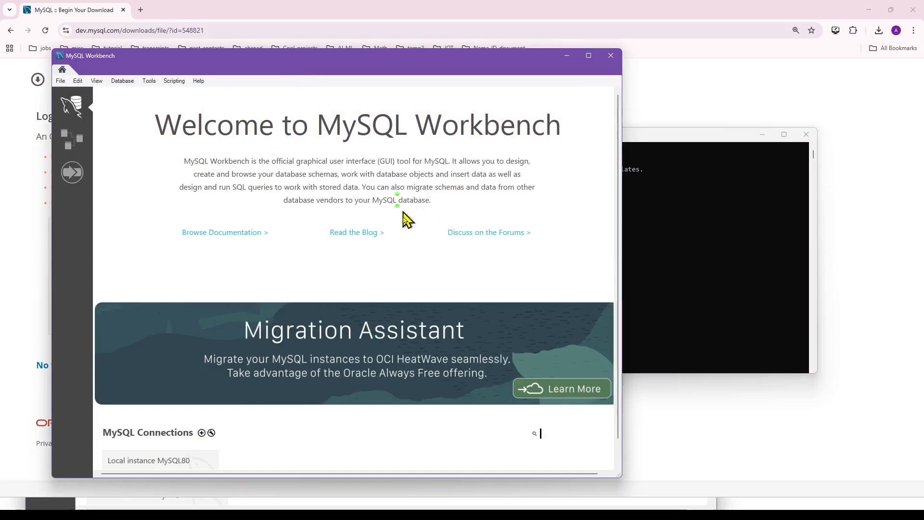
{"action": "left_click", "coordinate": [484, 511]}
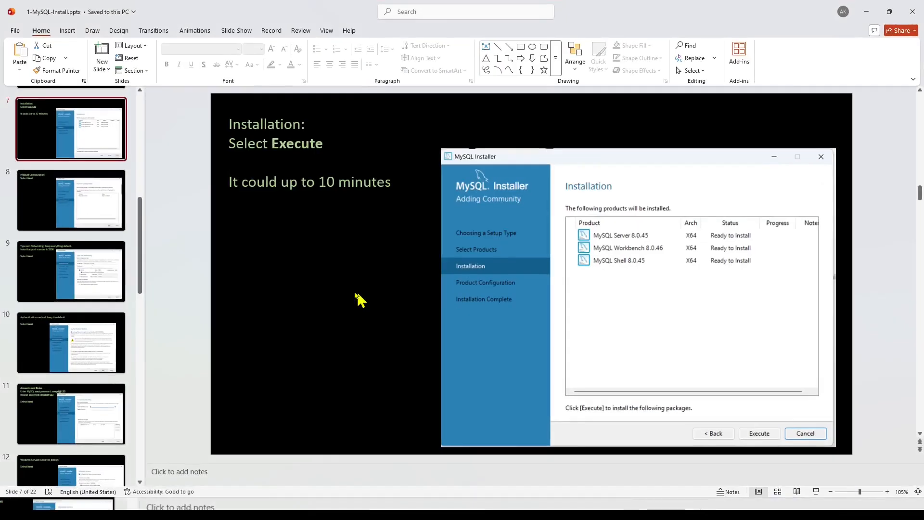
Step through the Type and Networking, Accounts and Roles, Windows Service and Installation complete slides.
{"action": "left_click", "coordinate": [71, 279]}
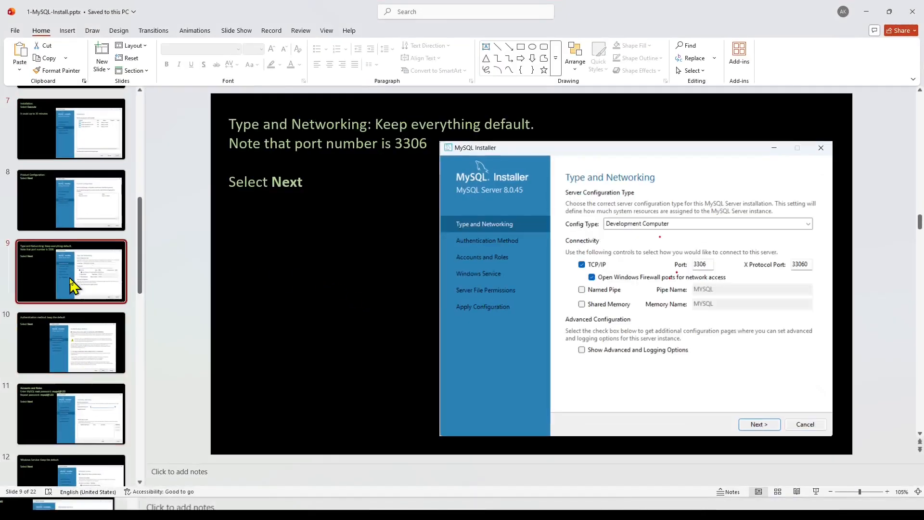
{"action": "key", "text": "Down"}
{"action": "key", "text": "Down"}
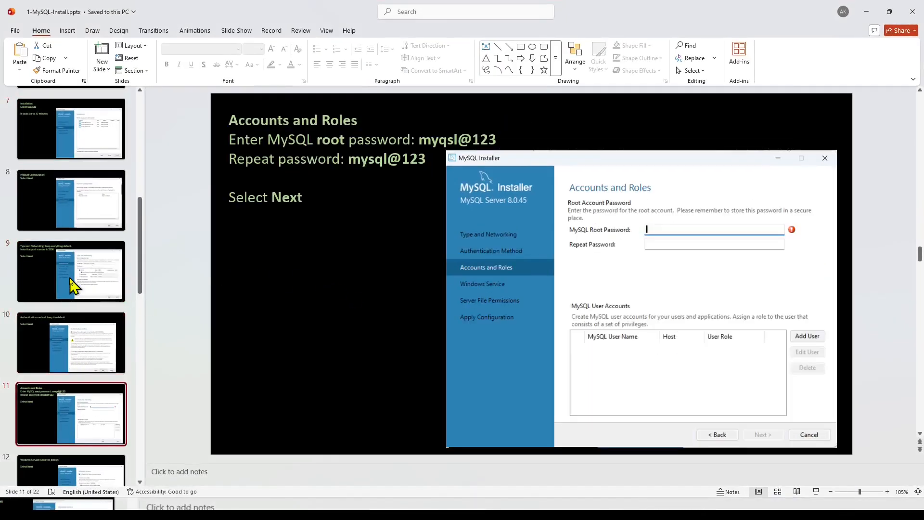
{"action": "key", "text": "Down"}
{"action": "key", "text": "Down"}
{"action": "key", "text": "Down"}
{"action": "key", "text": "Down"}
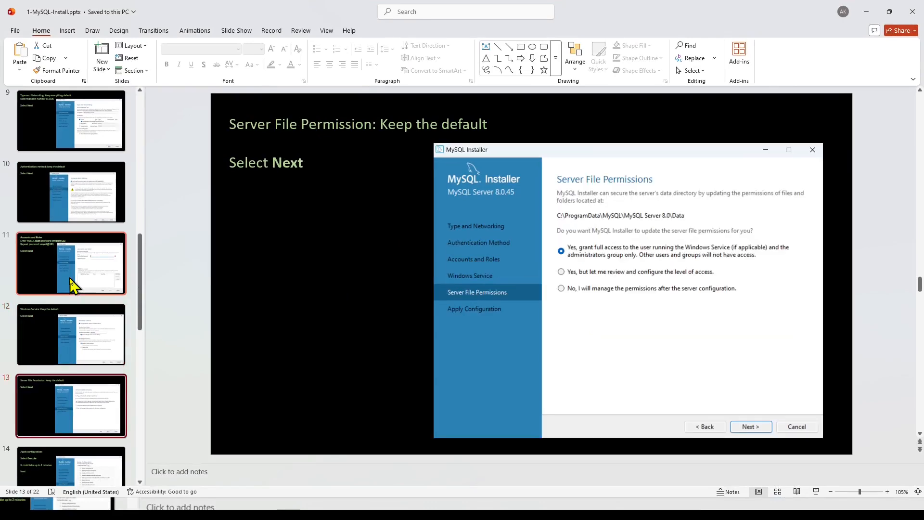
Advance to the path-setup slide 17 and open File Explorer at This PC.
{"action": "key", "text": "Down"}
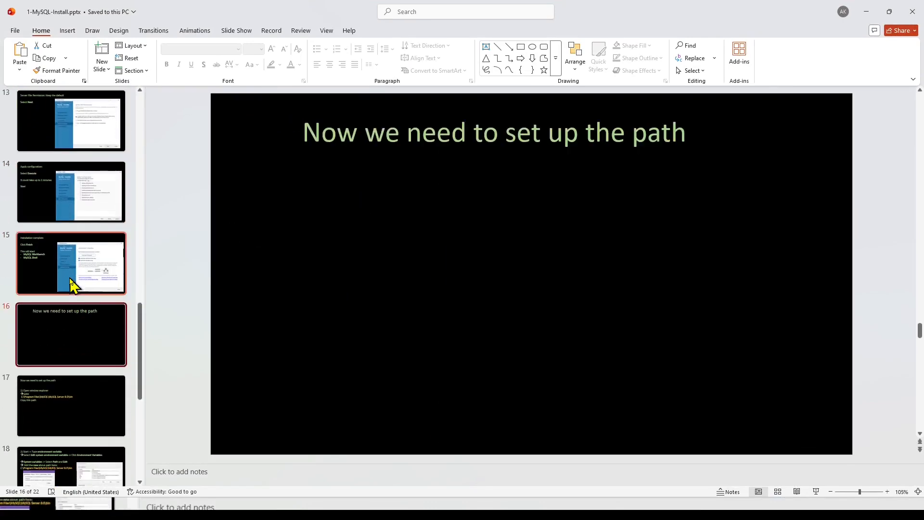
{"action": "key", "text": "Down"}
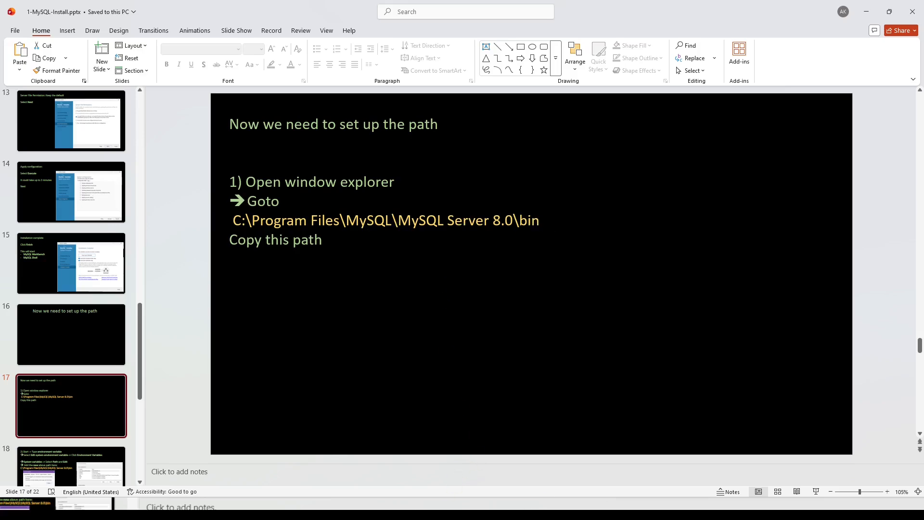
{"action": "left_click", "coordinate": [461, 510]}
{"action": "left_click", "coordinate": [181, 325]}
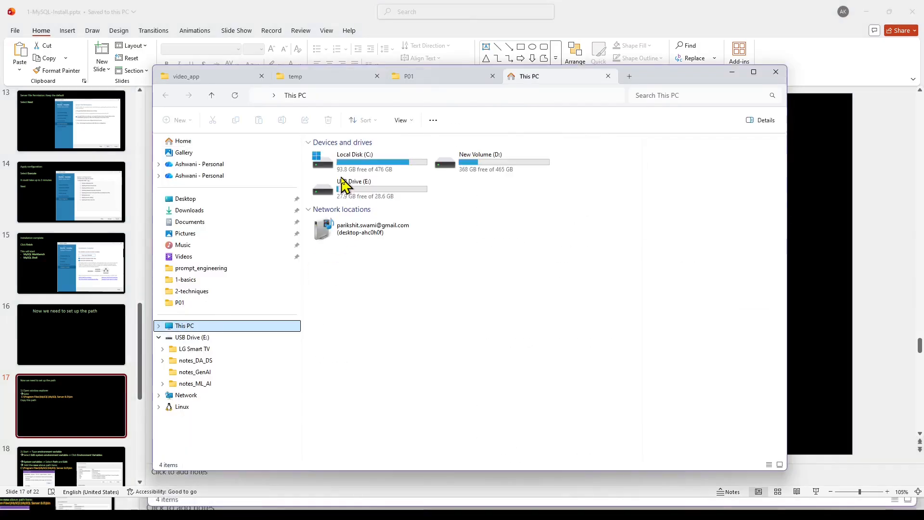
Navigate File Explorer to C:\Program Files\MySQL\MySQL Server 8.0\bin.
{"action": "double_click", "coordinate": [354, 166]}
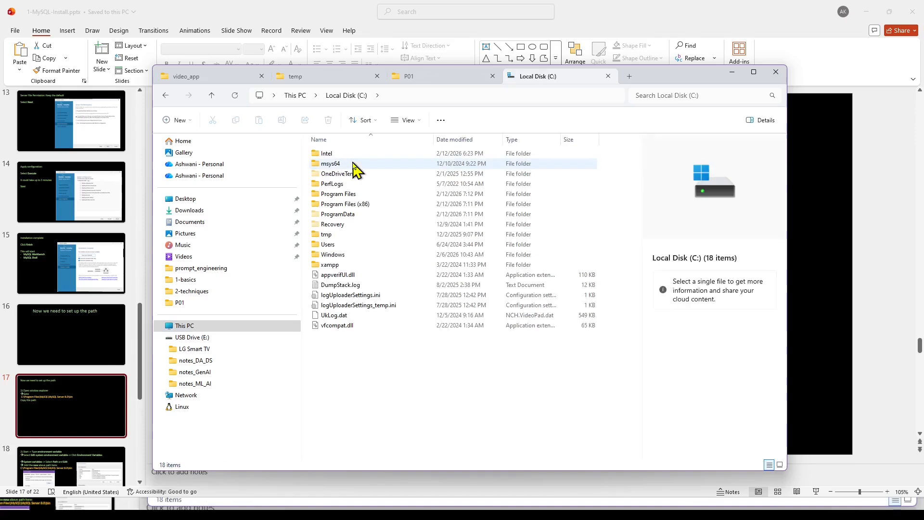
{"action": "double_click", "coordinate": [333, 195]}
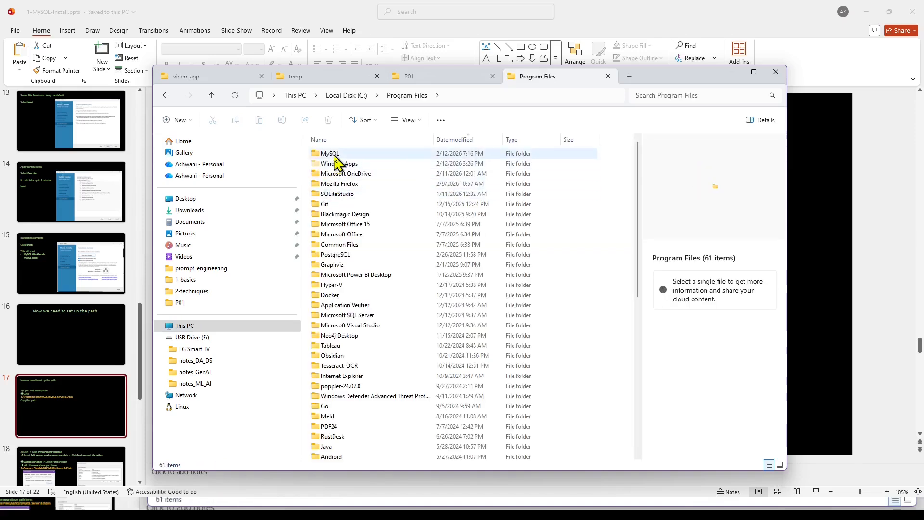
{"action": "double_click", "coordinate": [334, 154]}
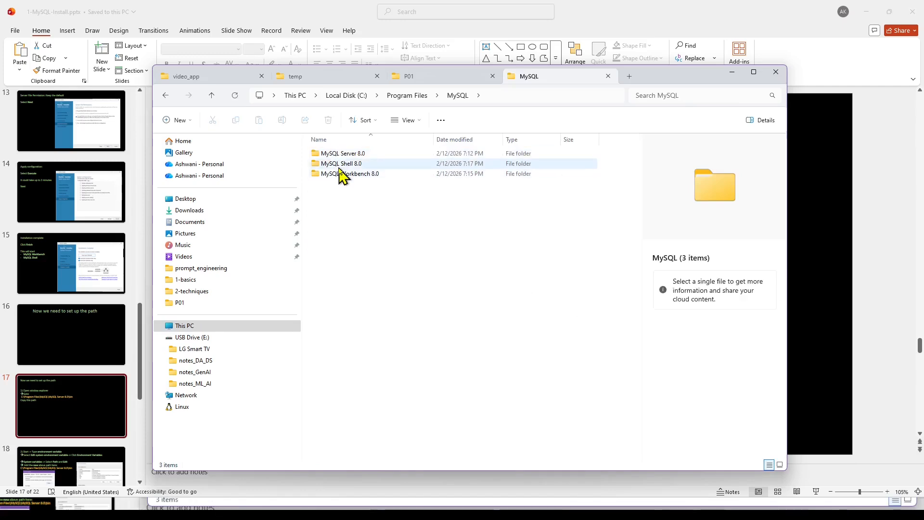
{"action": "double_click", "coordinate": [340, 153]}
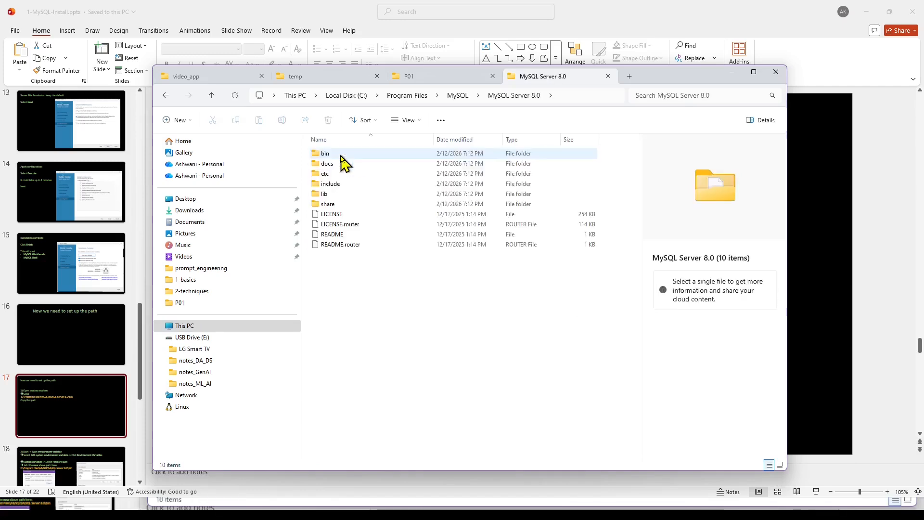
{"action": "double_click", "coordinate": [340, 154]}
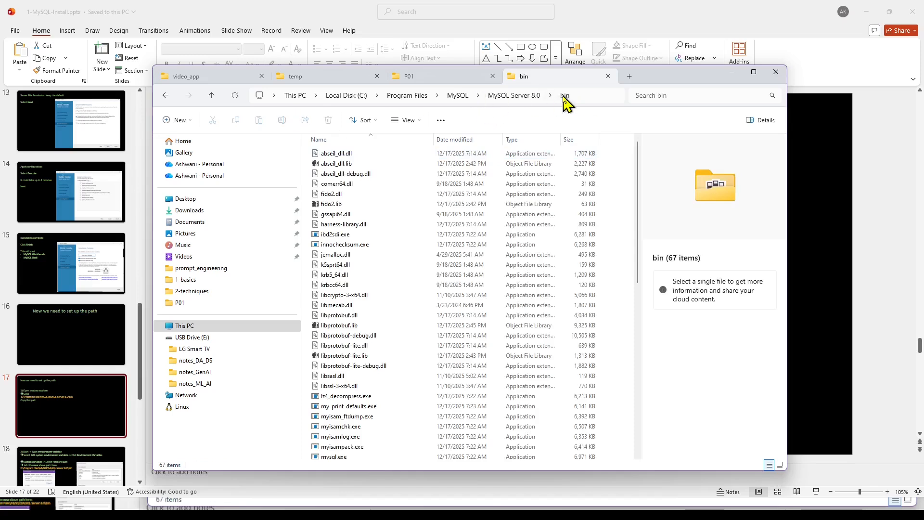
Copy the bin folder's full path from the address bar.
{"action": "left_click", "coordinate": [583, 96]}
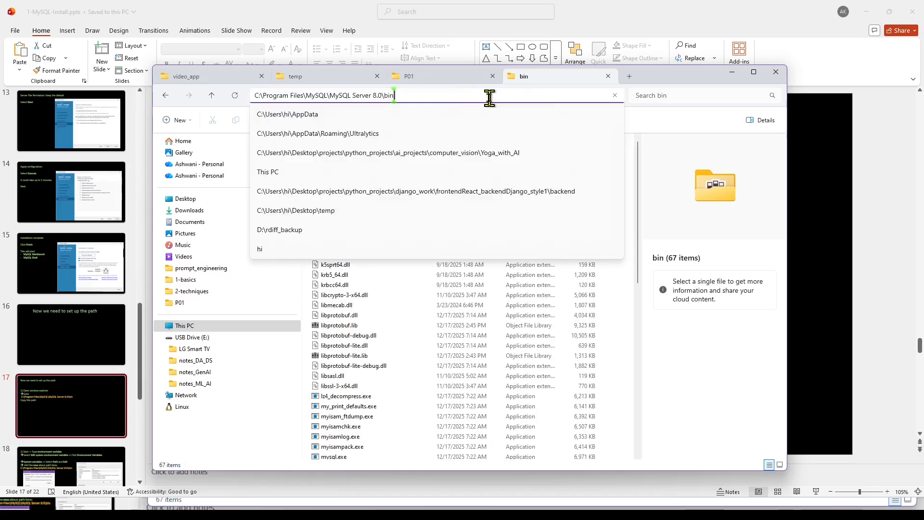
{"action": "key", "text": "ctrl+a"}
{"action": "right_click", "coordinate": [438, 99]}
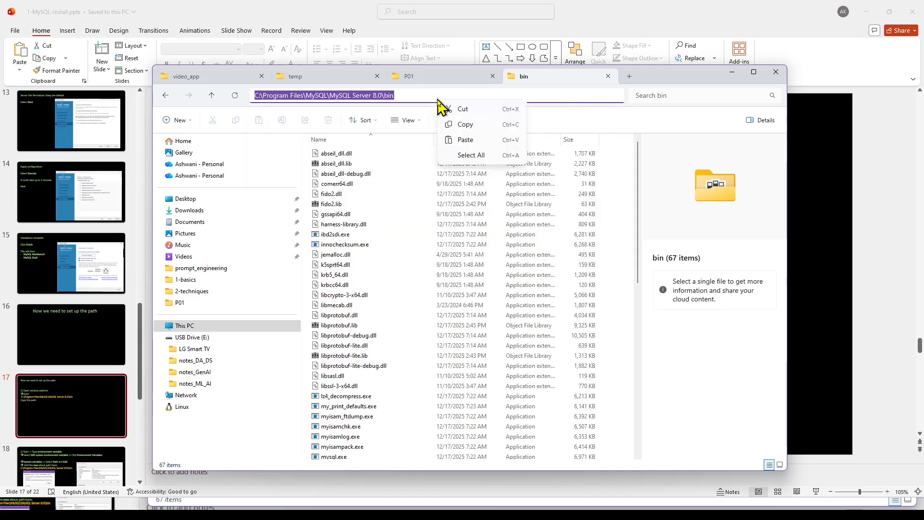
{"action": "left_click", "coordinate": [462, 125]}
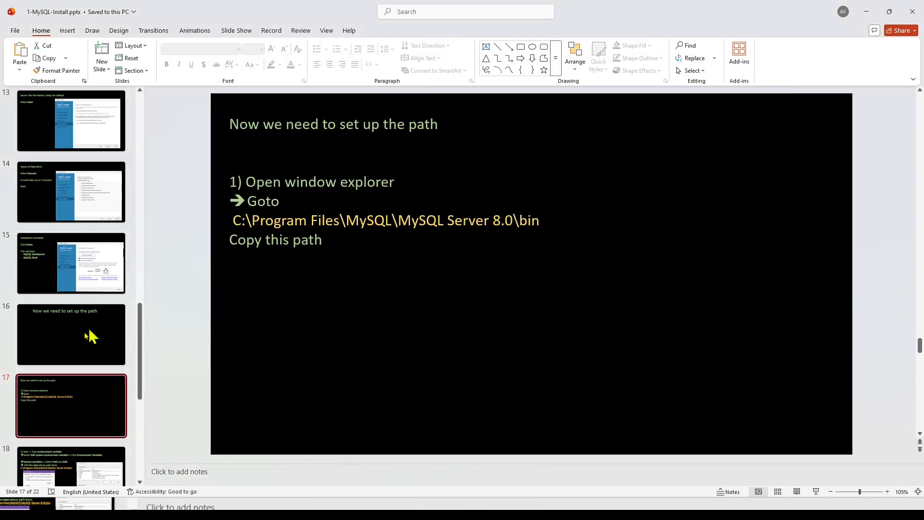
Show slide 18, then search 'envi' to open System Properties and move it aside.
{"action": "left_click", "coordinate": [62, 460]}
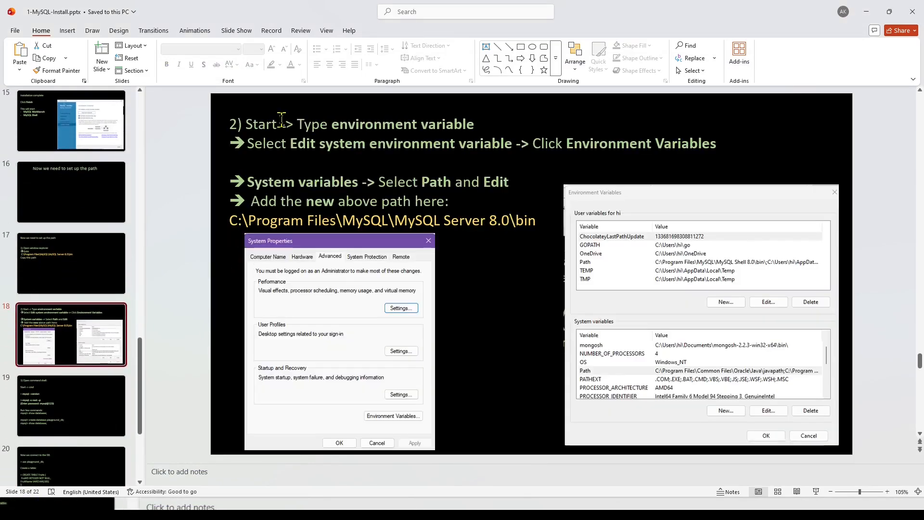
{"action": "left_click", "coordinate": [398, 509]}
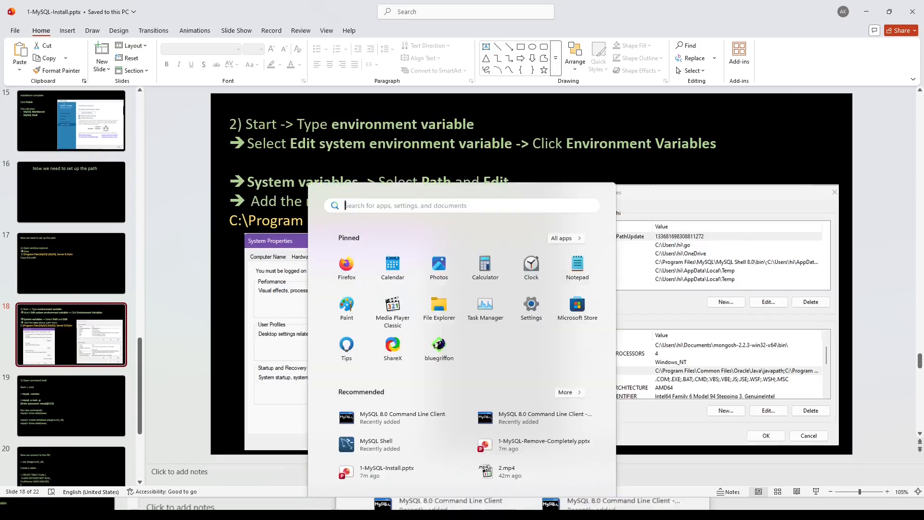
{"action": "type", "text": "start"}
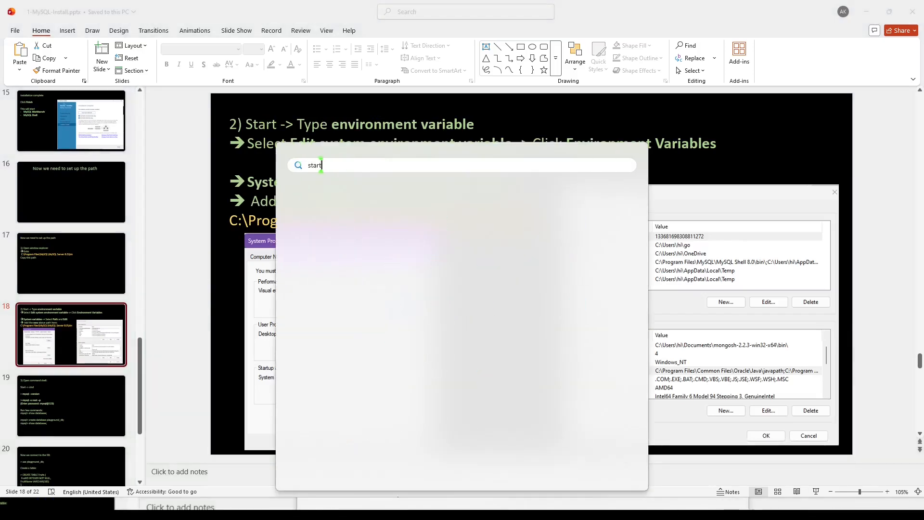
{"action": "key", "text": "BackSpace"}
{"action": "key", "text": "BackSpace"}
{"action": "key", "text": "BackSpace"}
{"action": "key", "text": "BackSpace"}
{"action": "key", "text": "BackSpace"}
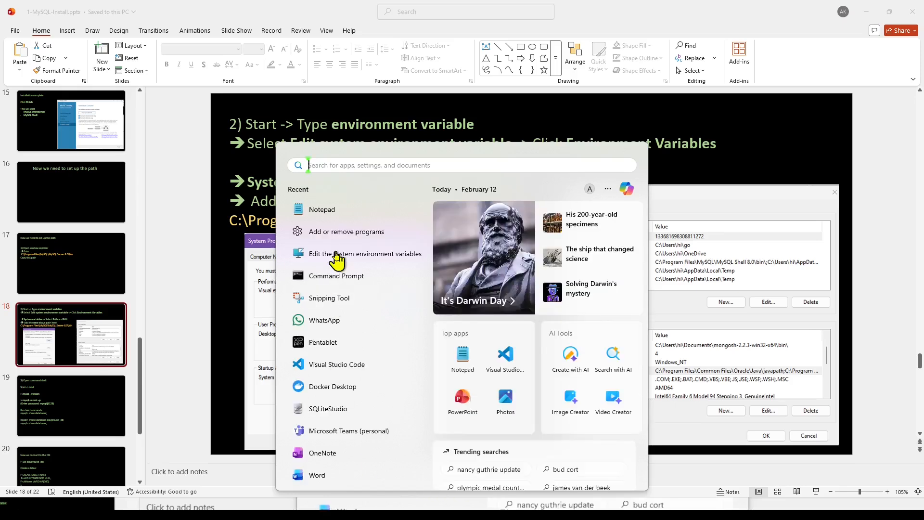
{"action": "type", "text": "envi"}
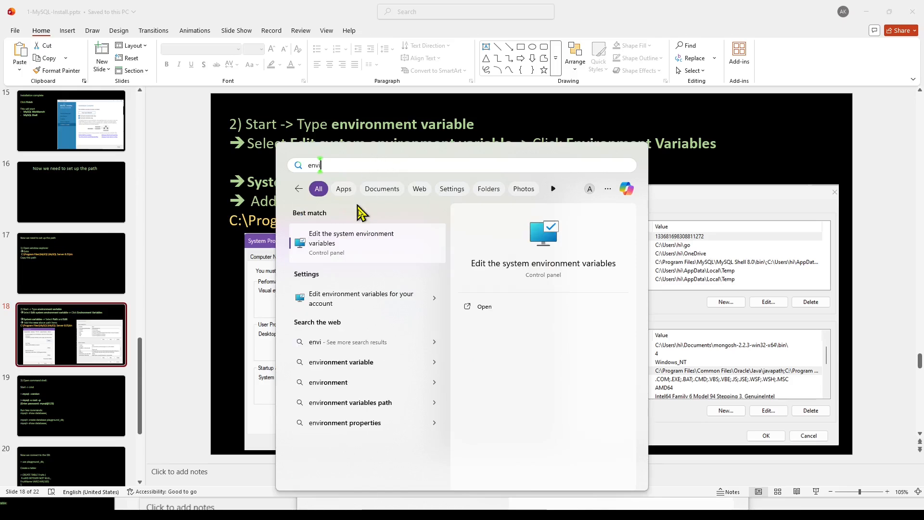
{"action": "left_click", "coordinate": [342, 241]}
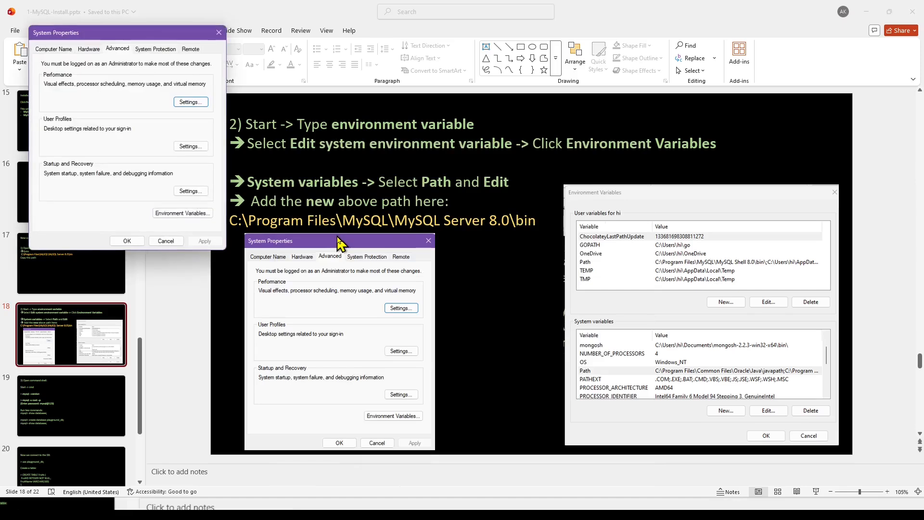
{"action": "left_click_drag", "start_coordinate": [128, 37], "coordinate": [227, 60]}
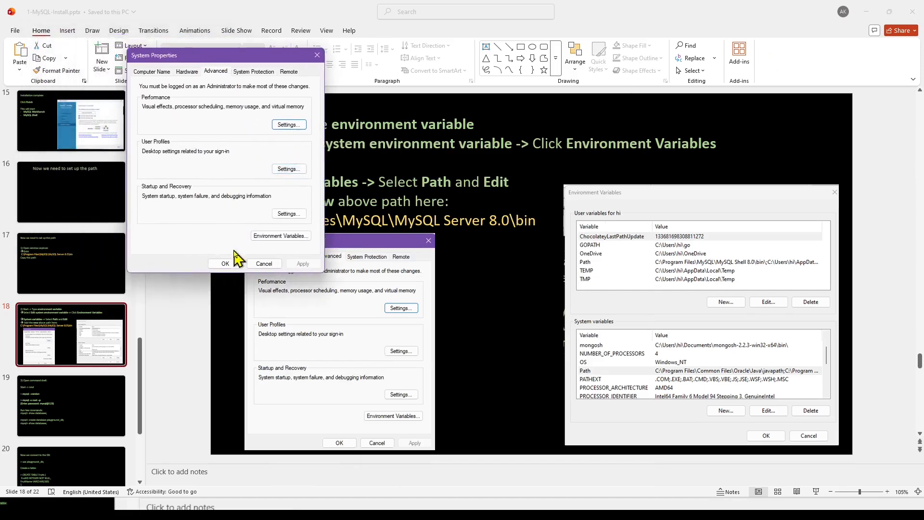
Edit the system Path variable, paste the copied MySQL bin path as a new entry, and confirm.
{"action": "left_click", "coordinate": [291, 243]}
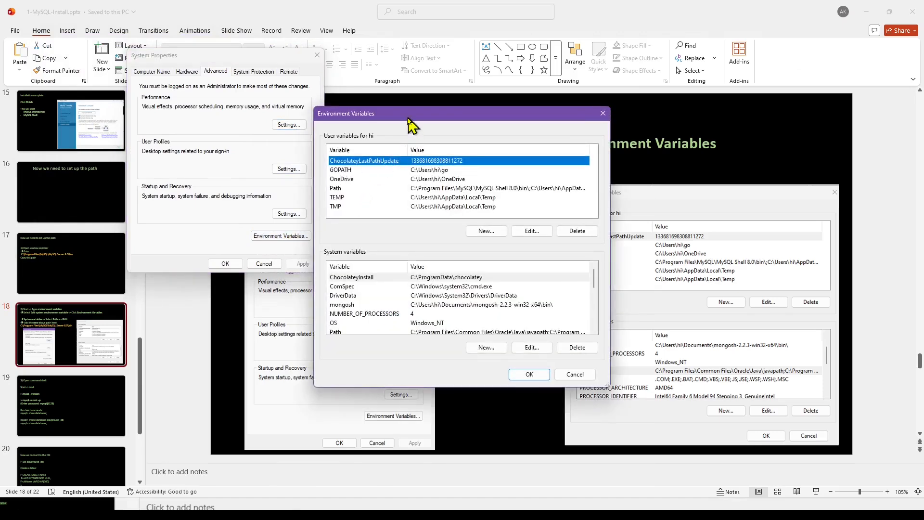
{"action": "left_click_drag", "start_coordinate": [416, 126], "coordinate": [447, 70]}
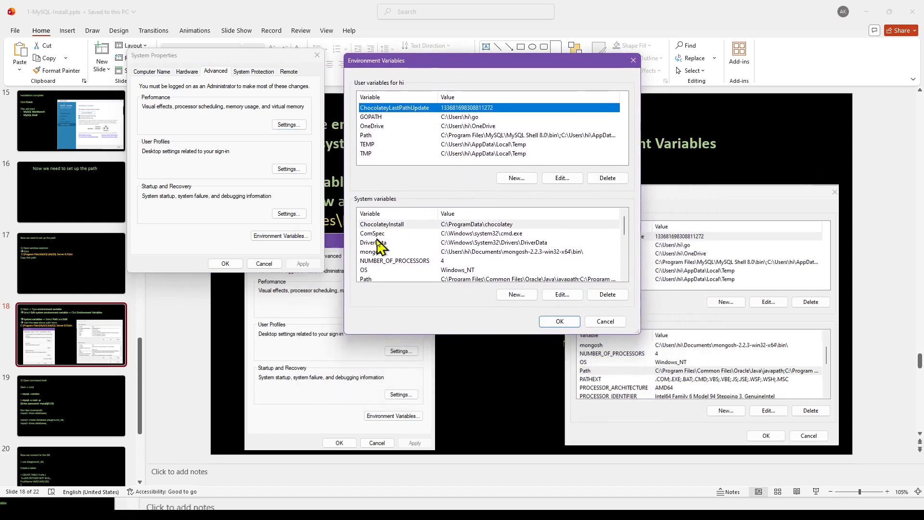
{"action": "left_click", "coordinate": [365, 279]}
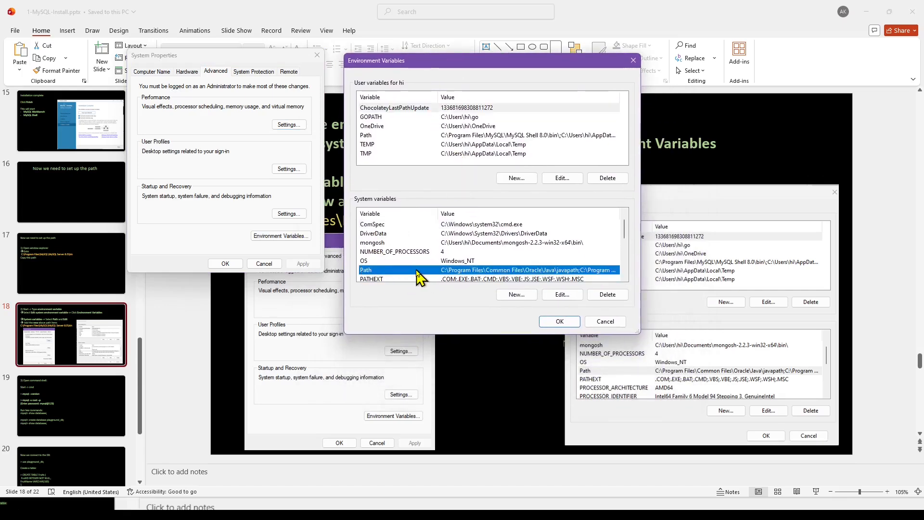
{"action": "left_click", "coordinate": [561, 295]}
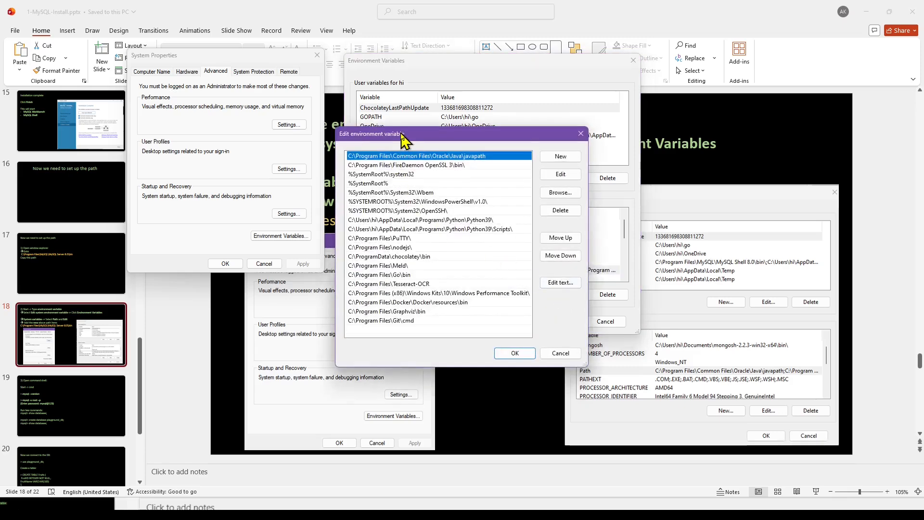
{"action": "left_click_drag", "start_coordinate": [404, 140], "coordinate": [383, 82]}
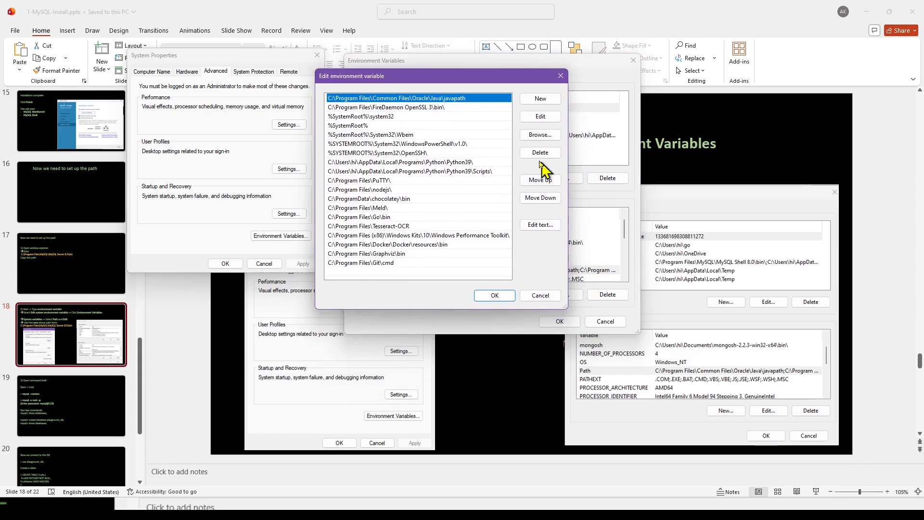
{"action": "left_click", "coordinate": [541, 98]}
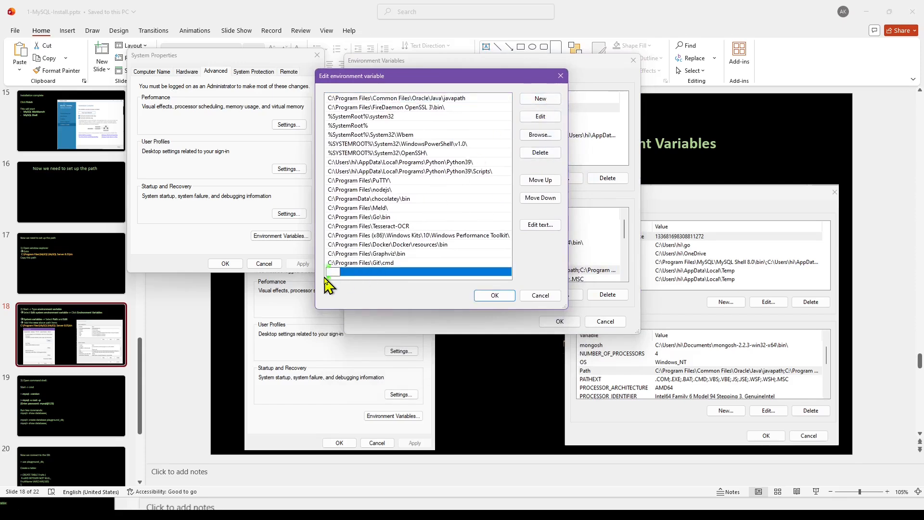
{"action": "key", "text": "ctrl+v"}
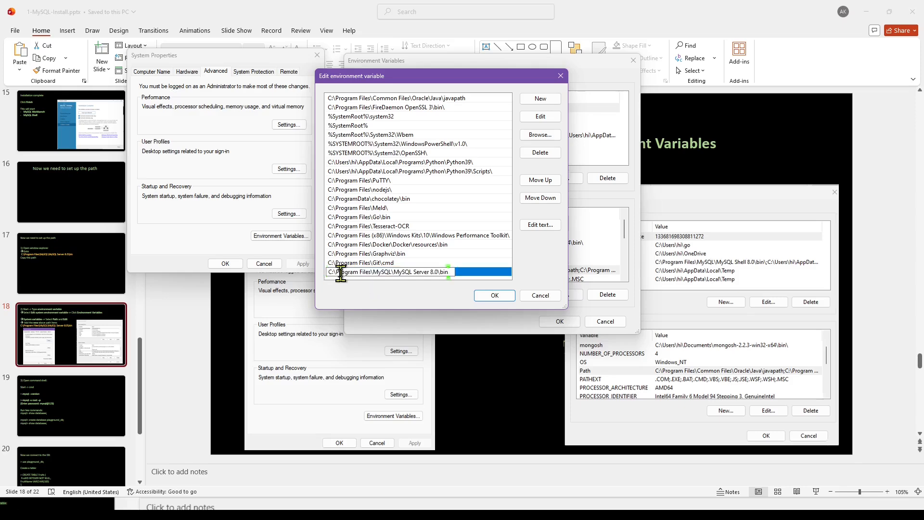
{"action": "left_click", "coordinate": [495, 297]}
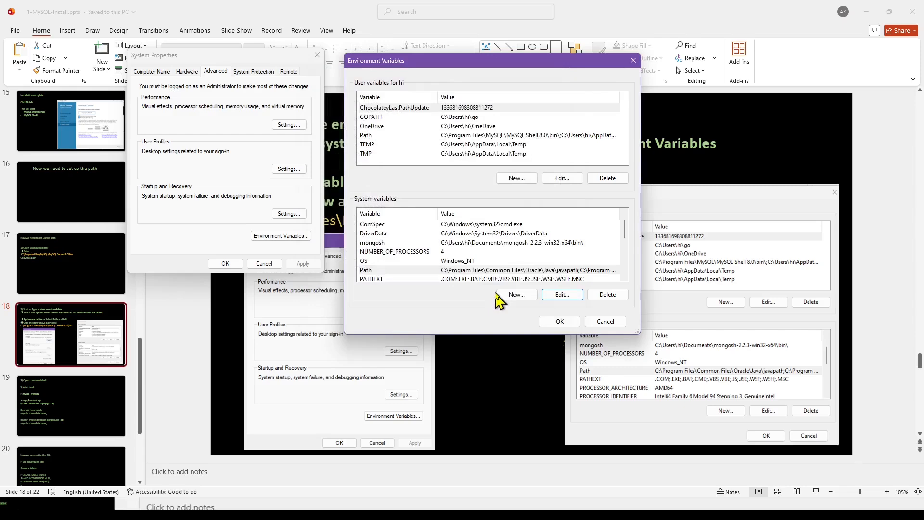
Close Environment Variables and System Properties with OK, then show slide 19 'Open command shell'.
{"action": "left_click", "coordinate": [558, 322]}
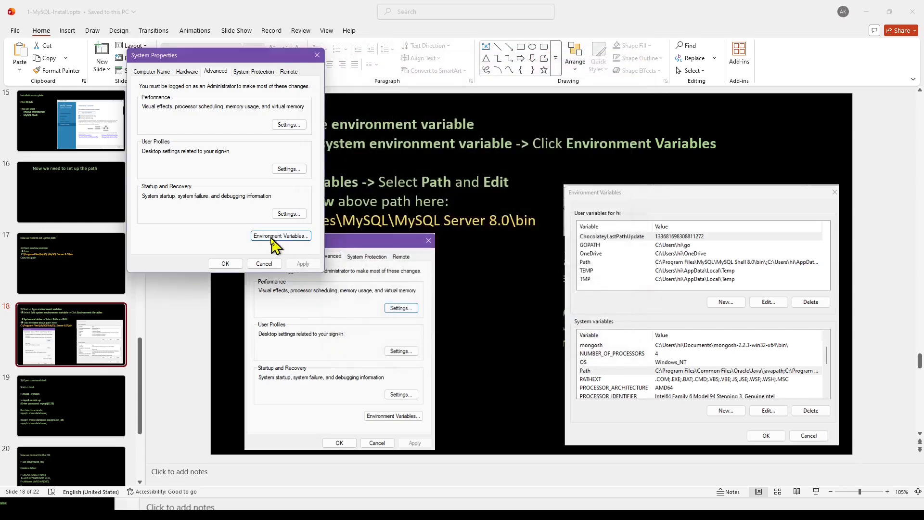
{"action": "left_click", "coordinate": [225, 264]}
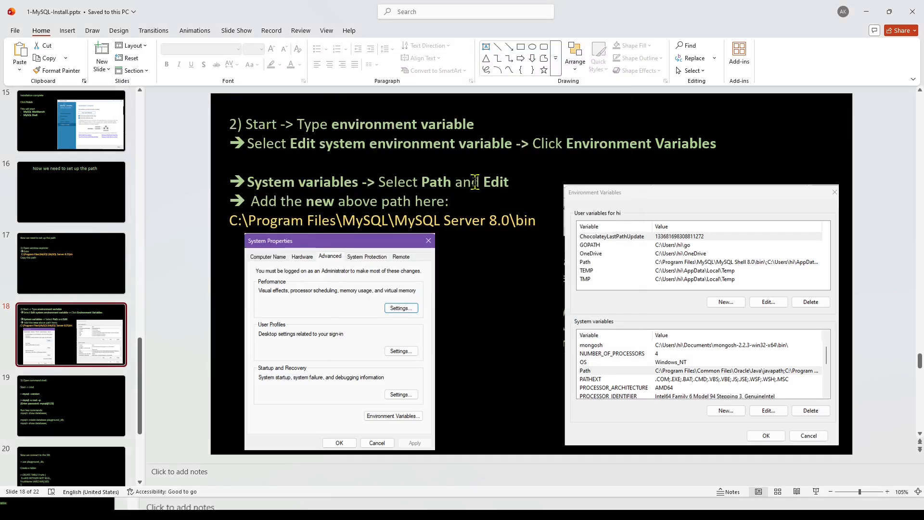
{"action": "left_click", "coordinate": [57, 419]}
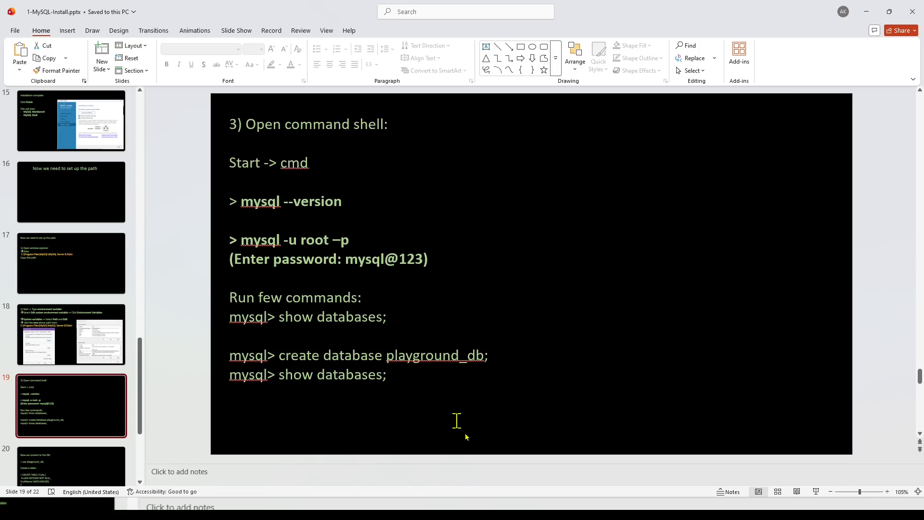
Open Command Prompt via a cmd search, place it over slide 19, and enlarge its text twice.
{"action": "key", "text": "super"}
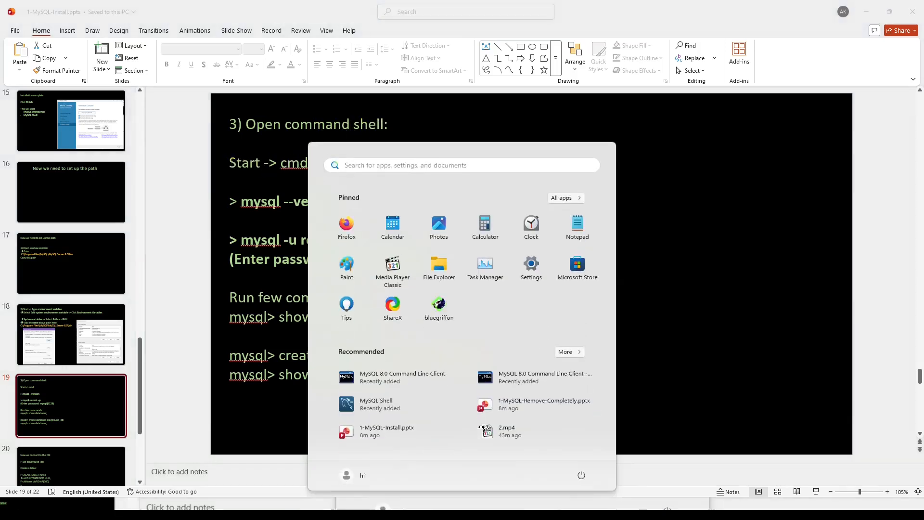
{"action": "type", "text": "cmd"}
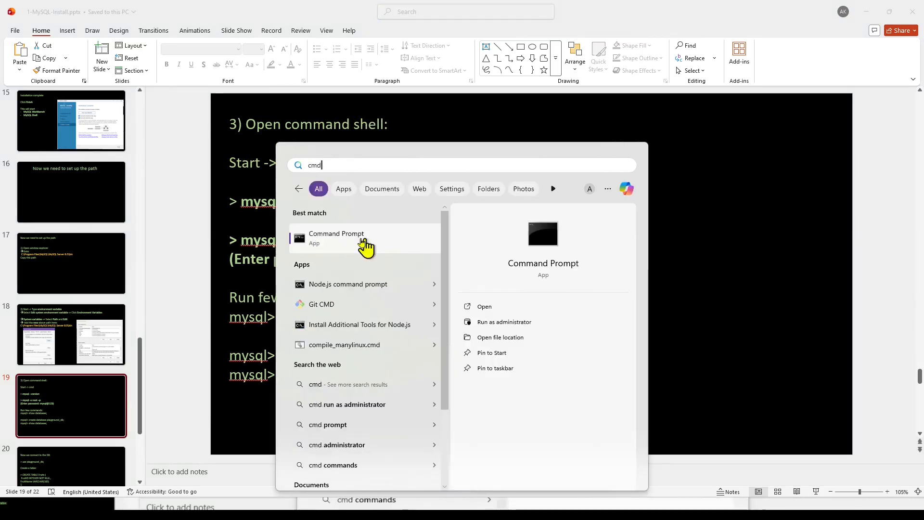
{"action": "left_click", "coordinate": [362, 245]}
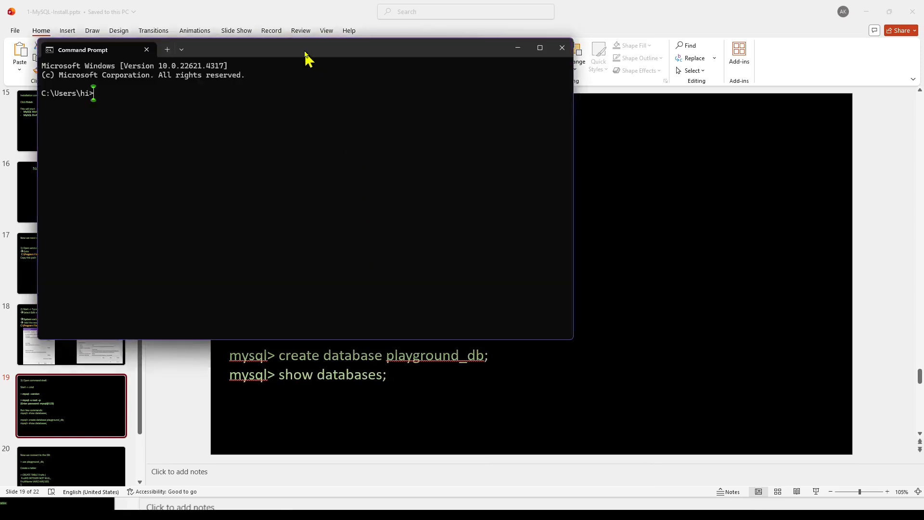
{"action": "left_click_drag", "start_coordinate": [308, 54], "coordinate": [560, 118]}
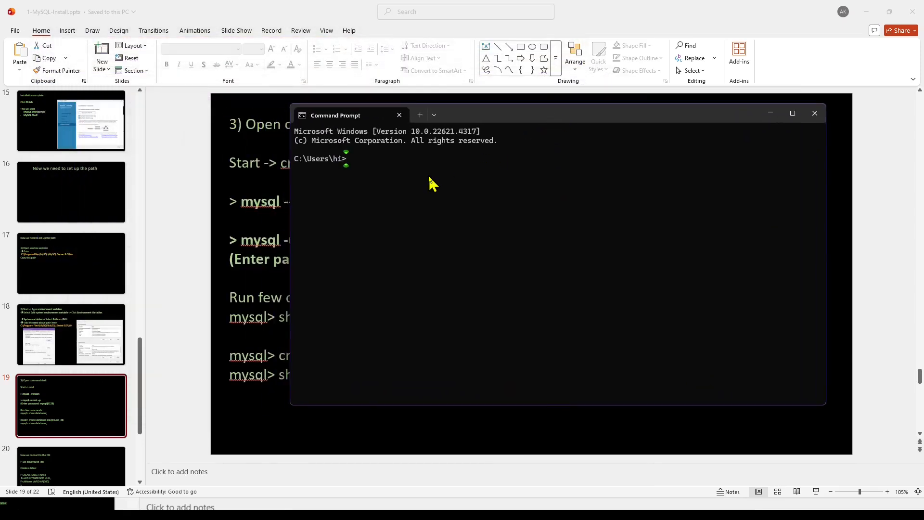
{"action": "key", "text": "ctrl+plus"}
{"action": "key", "text": "ctrl+plus"}
{"action": "key", "text": "ctrl+plus"}
{"action": "key", "text": "ctrl+plus"}
{"action": "key", "text": "ctrl+plus"}
{"action": "key", "text": "ctrl+plus"}
{"action": "key", "text": "ctrl+plus"}
{"action": "key", "text": "ctrl+plus"}
{"action": "key", "text": "ctrl+plus"}
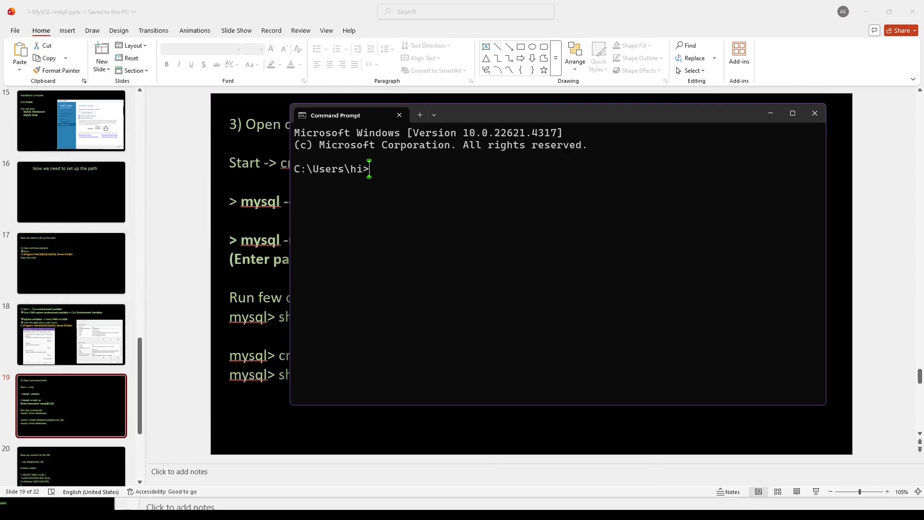
{"action": "key", "text": "ctrl+plus"}
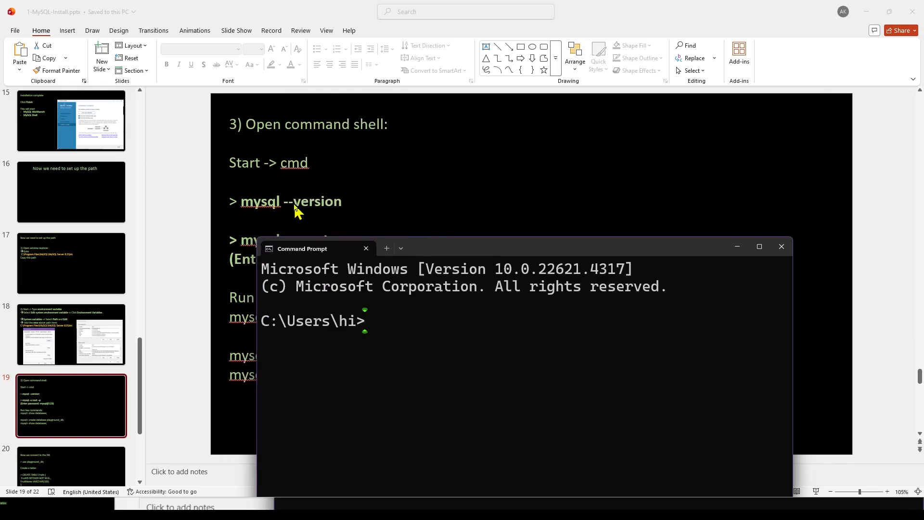
Run mysql --version, confirming Ver 8.0.45 for Win64, and widen the console.
{"action": "type", "text": "mysql --version"}
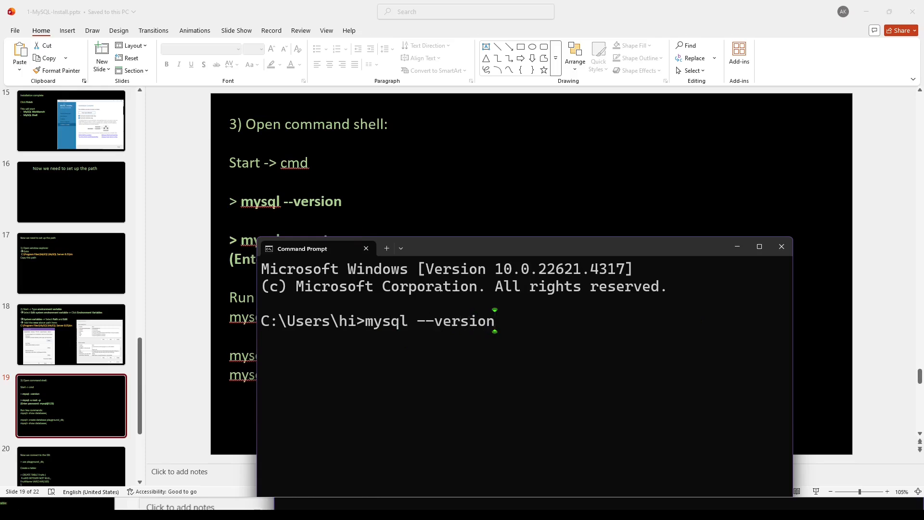
{"action": "key", "text": "Return"}
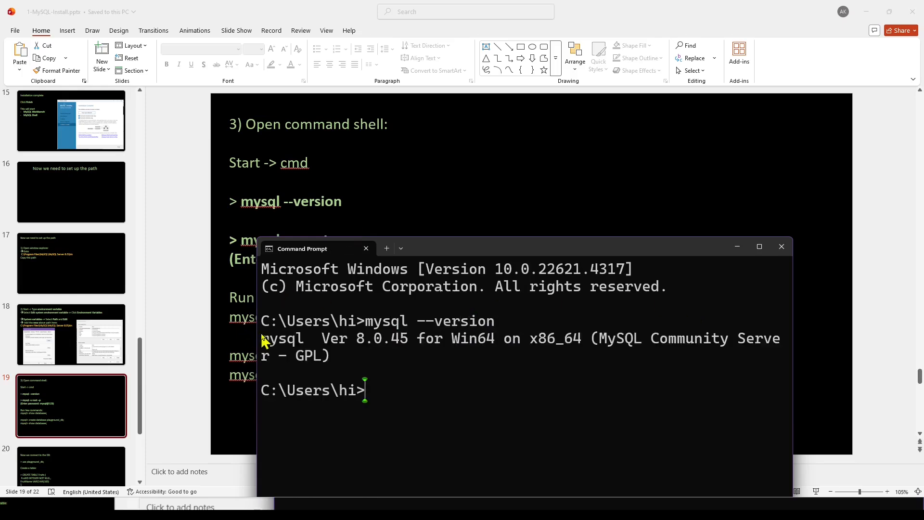
{"action": "left_click_drag", "start_coordinate": [258, 332], "coordinate": [610, 373]}
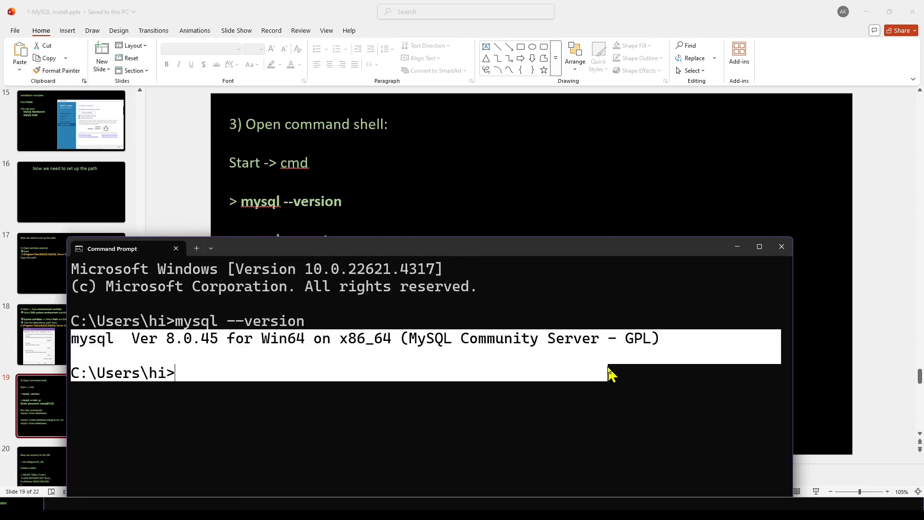
Move the console lower, clear its highlight, and bring slide 19 back in front.
{"action": "scroll", "coordinate": [282, 190], "scroll_direction": "down", "scroll_amount": 2}
{"action": "scroll", "coordinate": [282, 188], "scroll_direction": "up", "scroll_amount": 2}
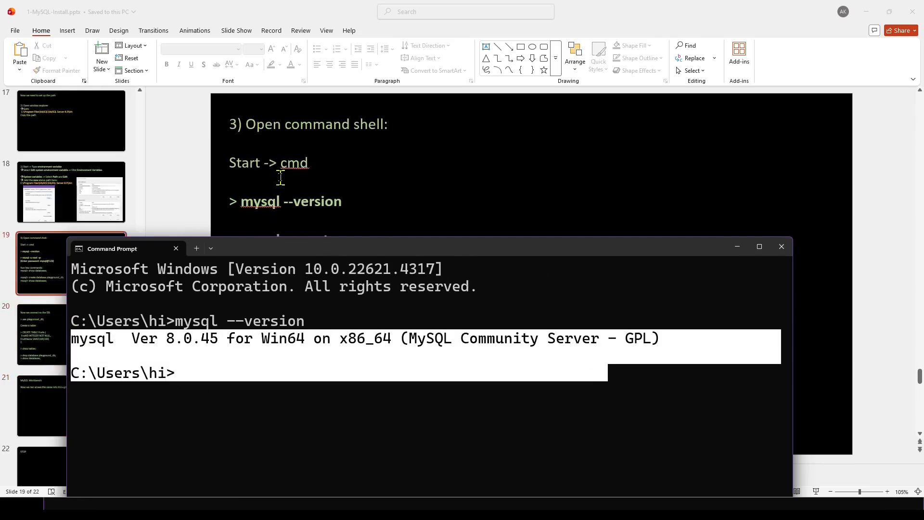
{"action": "left_click_drag", "start_coordinate": [295, 248], "coordinate": [305, 292]}
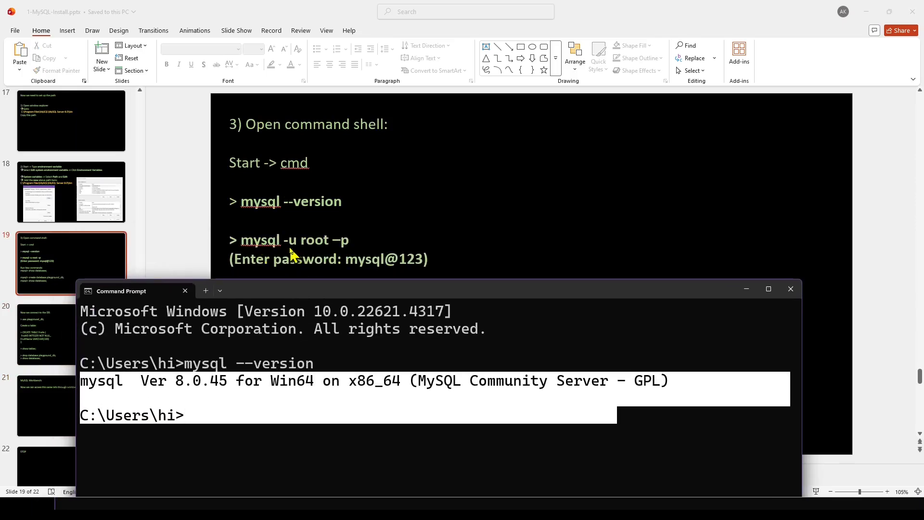
{"action": "left_click", "coordinate": [210, 415]}
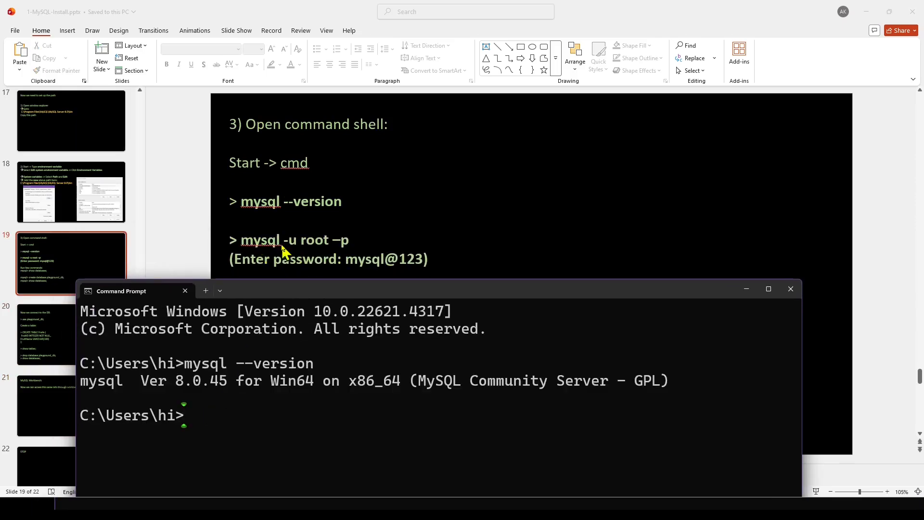
{"action": "left_click", "coordinate": [243, 248]}
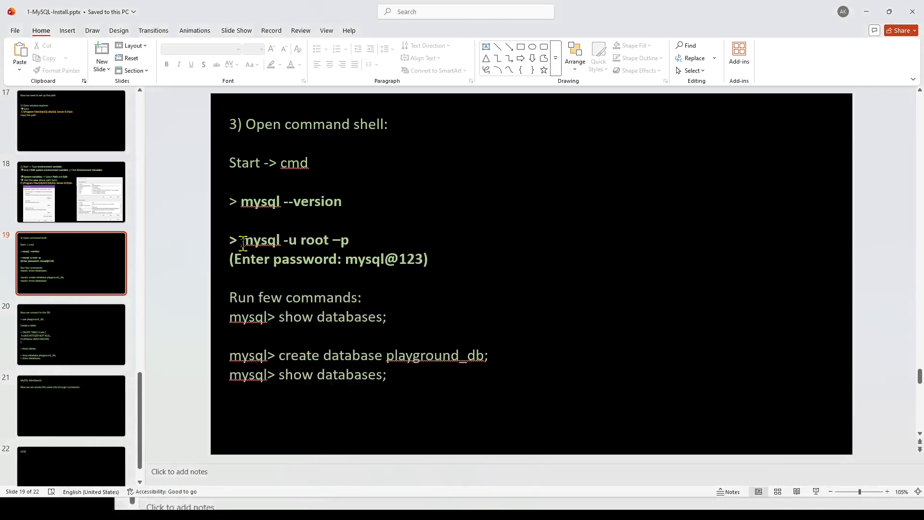
Replace the en-dash before p in slide 19's 'mysql -u root –p' with a plain hyphen.
{"action": "left_click_drag", "start_coordinate": [243, 242], "coordinate": [355, 242]}
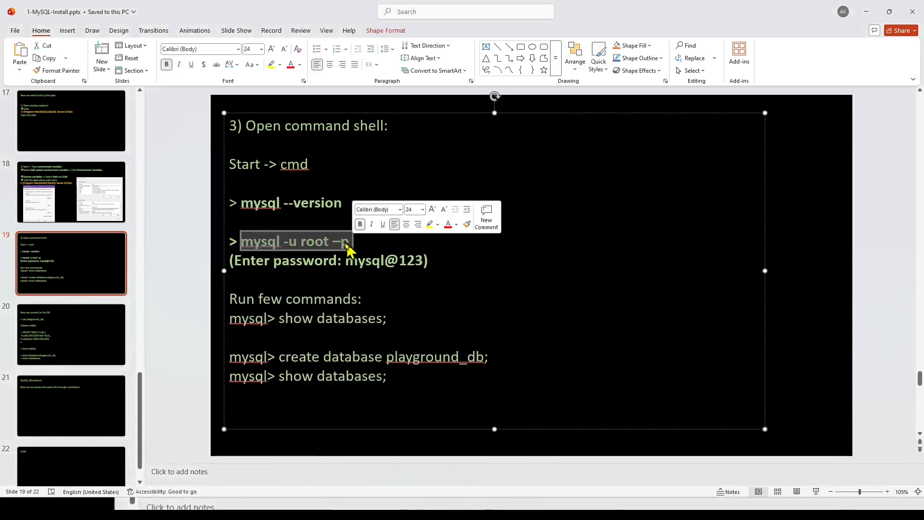
{"action": "left_click", "coordinate": [342, 240]}
{"action": "key", "text": "BackSpace"}
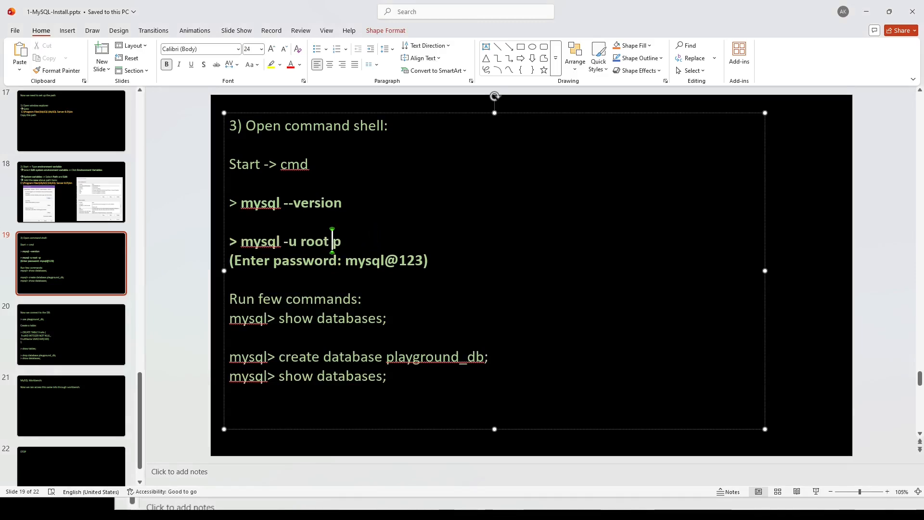
{"action": "type", "text": "-"}
{"action": "key", "text": "Left"}
{"action": "key", "text": "Left"}
{"action": "key", "text": "Left"}
{"action": "key", "text": "Left"}
{"action": "key", "text": "Left"}
{"action": "key", "text": "Left"}
{"action": "key", "text": "Left"}
{"action": "key", "text": "Left"}
{"action": "key", "text": "Left"}
{"action": "key", "text": "Left"}
{"action": "key", "text": "Left"}
{"action": "key", "text": "Left"}
{"action": "key", "text": "Left"}
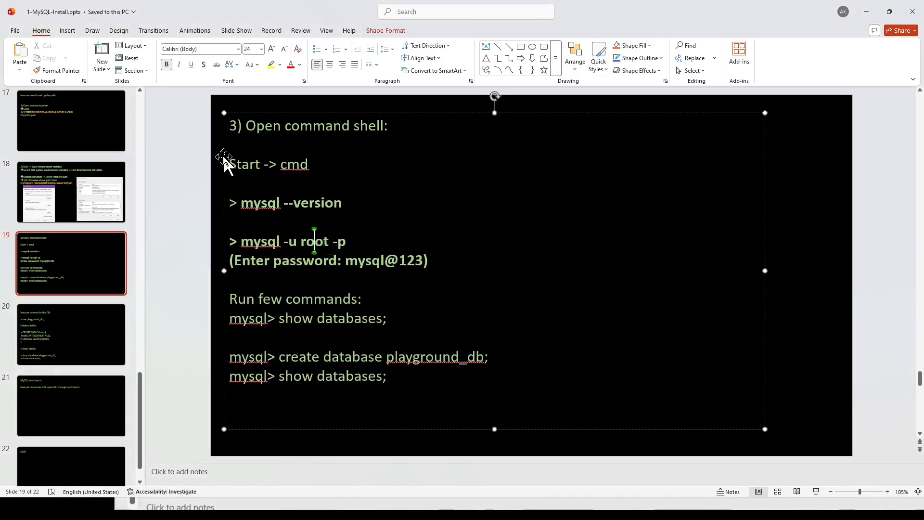